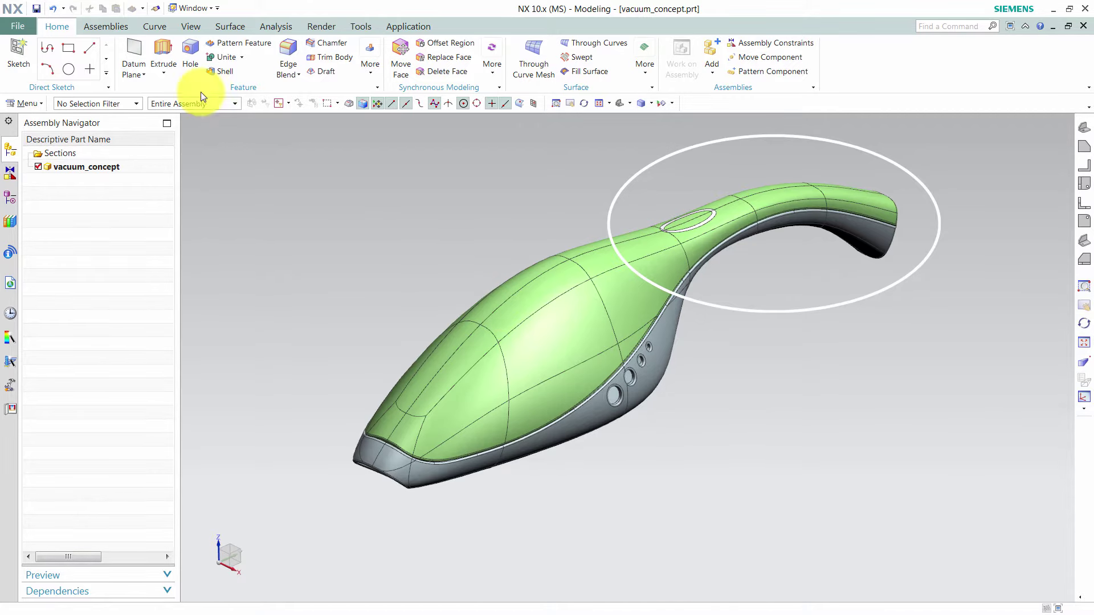
# Create a new parent assembly for vacuum_concept from the millimetre Assembly template, named collector.prt
pyautogui.click(115, 27)
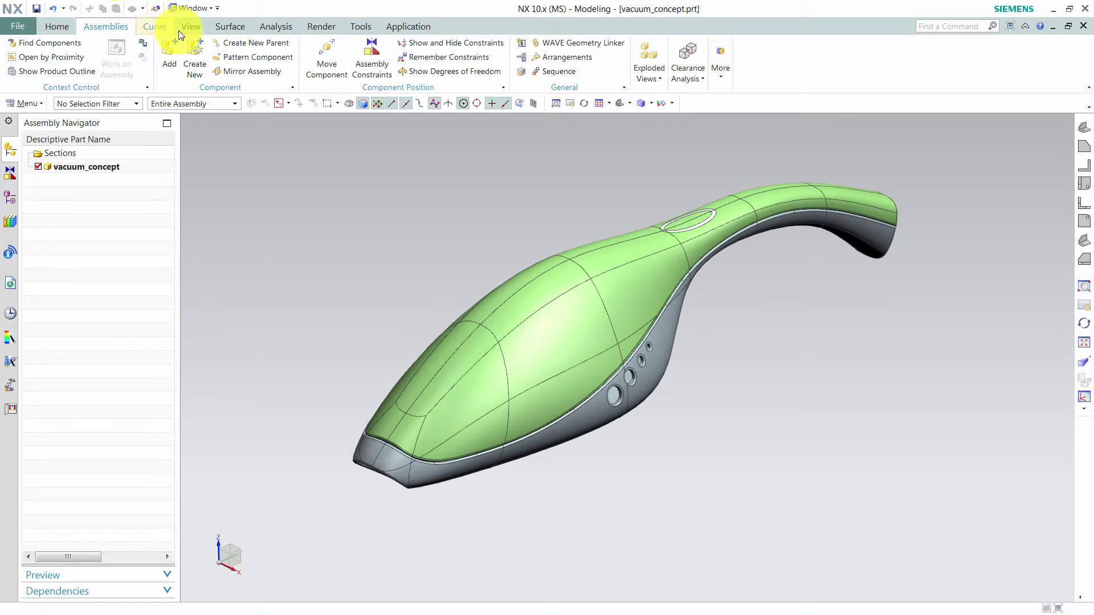
pyautogui.click(234, 41)
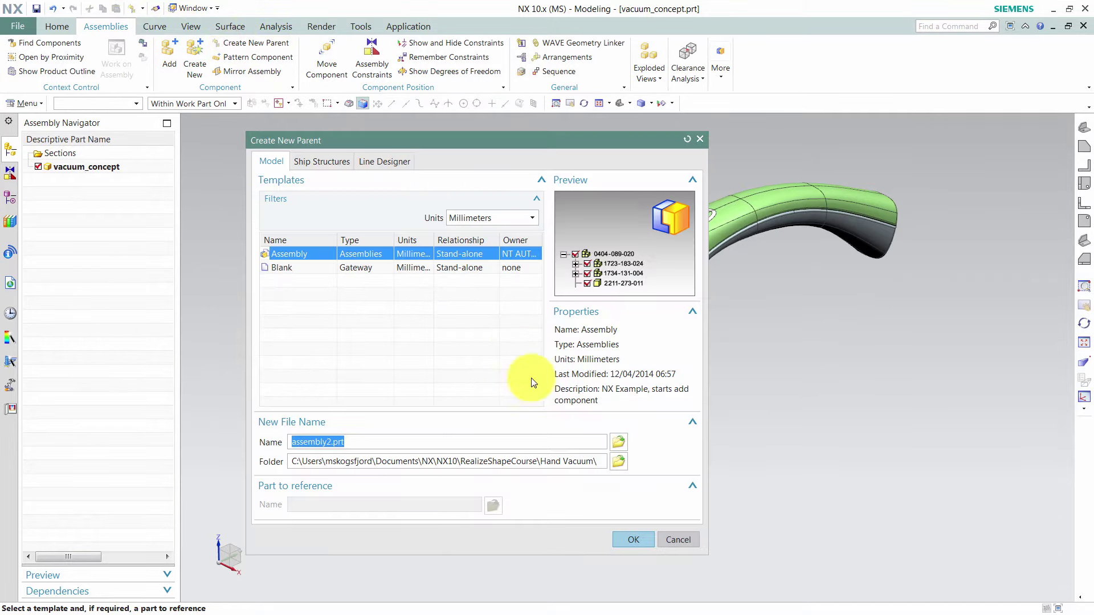
pyautogui.moveTo(599, 461); pyautogui.dragTo(293, 462)
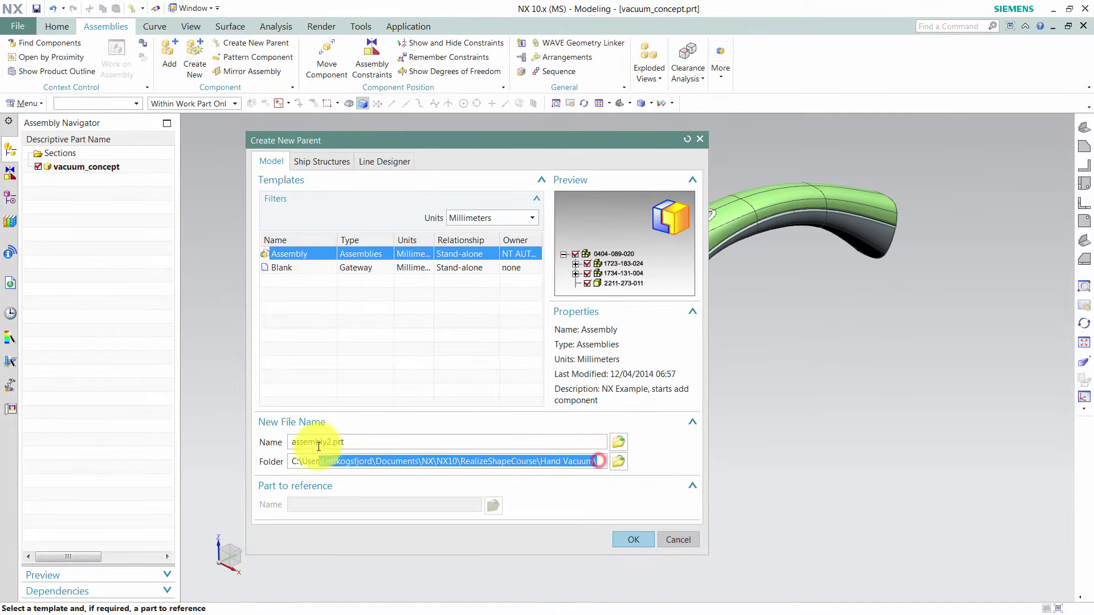
pyautogui.click(331, 444)
pyautogui.doubleClick(331, 443)
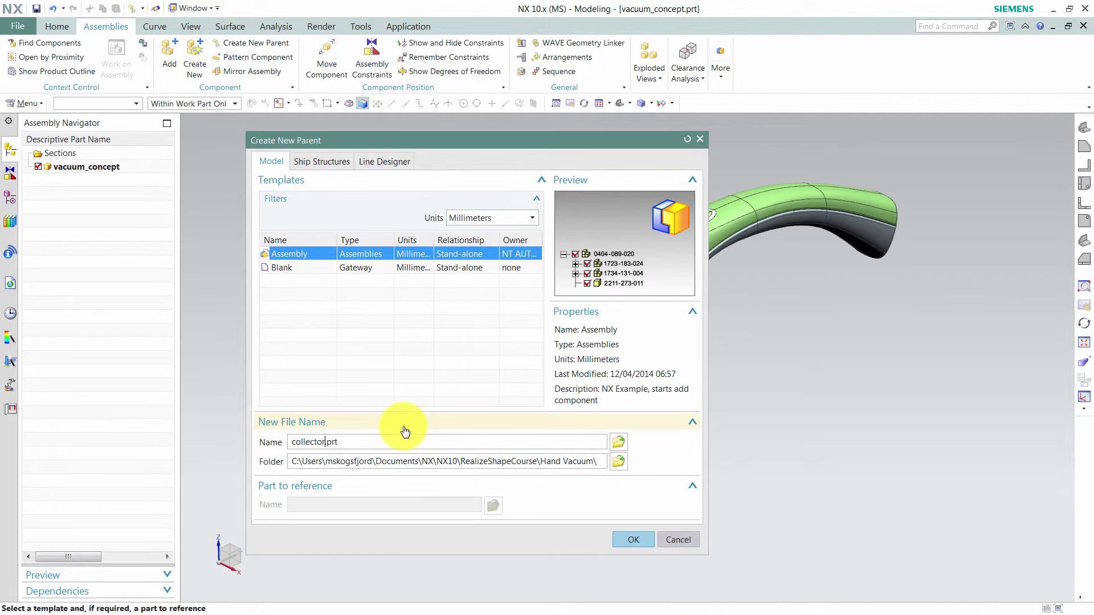
pyautogui.click(627, 540)
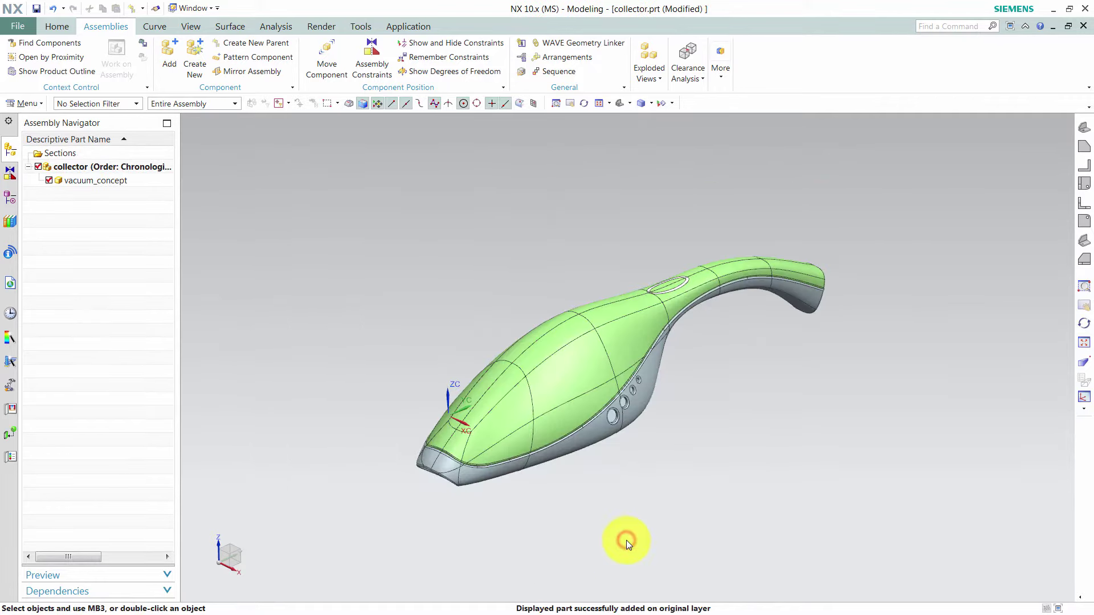
pyautogui.click(97, 181)
pyautogui.click(109, 219)
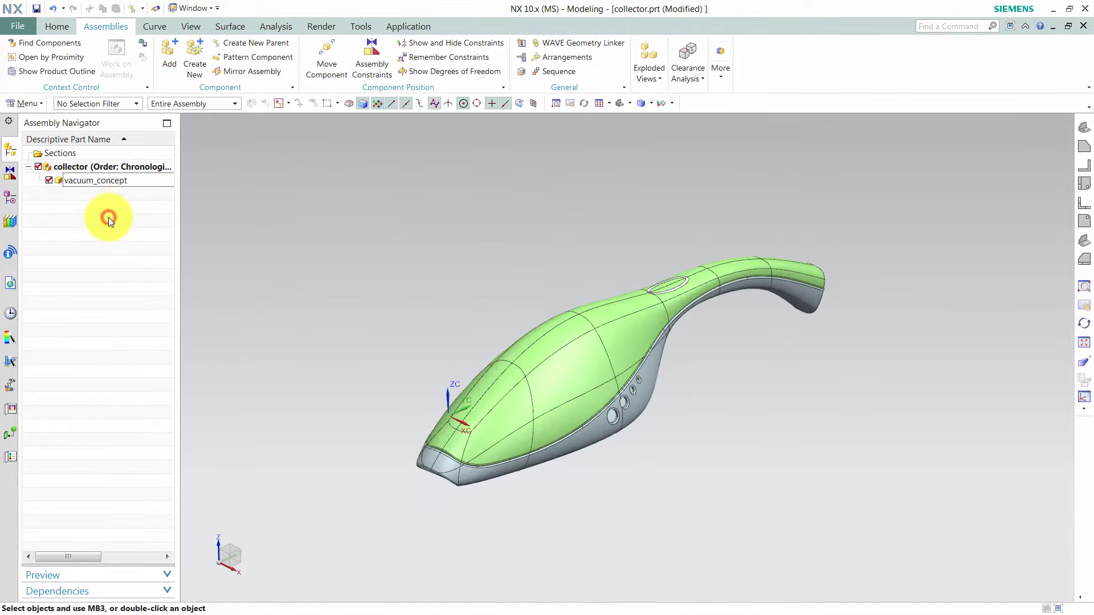
pyautogui.scroll(-2, 809, 420)
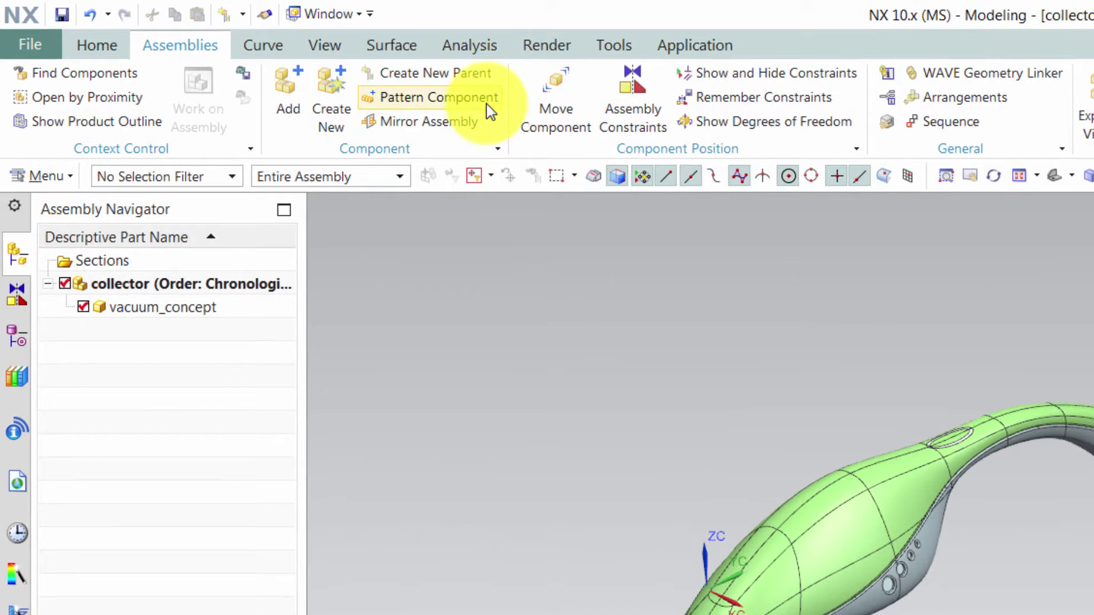
# Pattern the vacuum_concept component linearly along the X axis with a count of 3 and a pitch distance of 130 mm
pyautogui.click(489, 108)
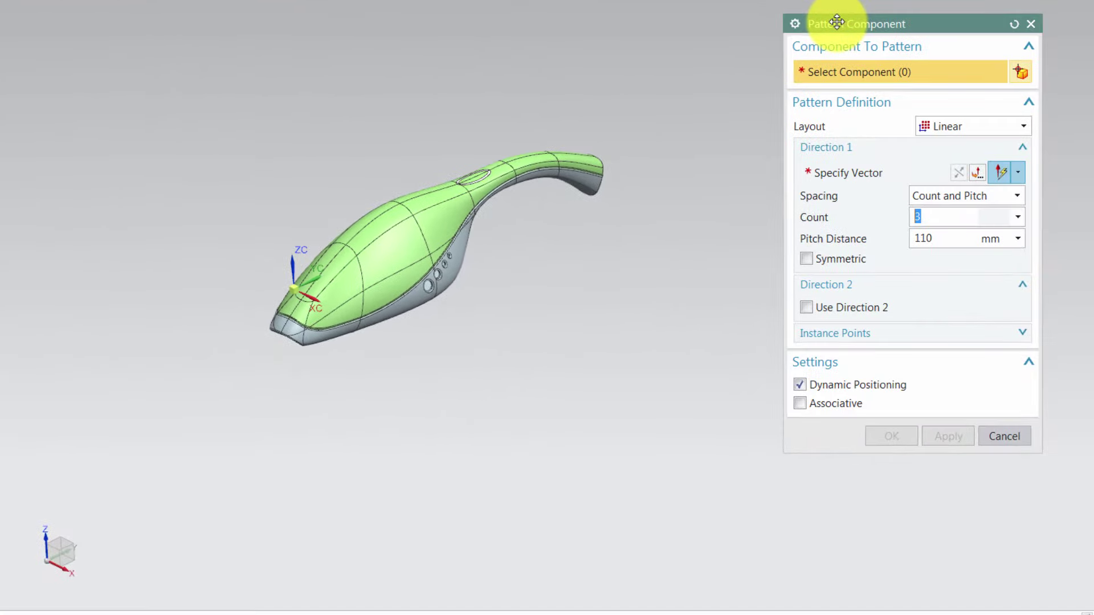
pyautogui.click(852, 178)
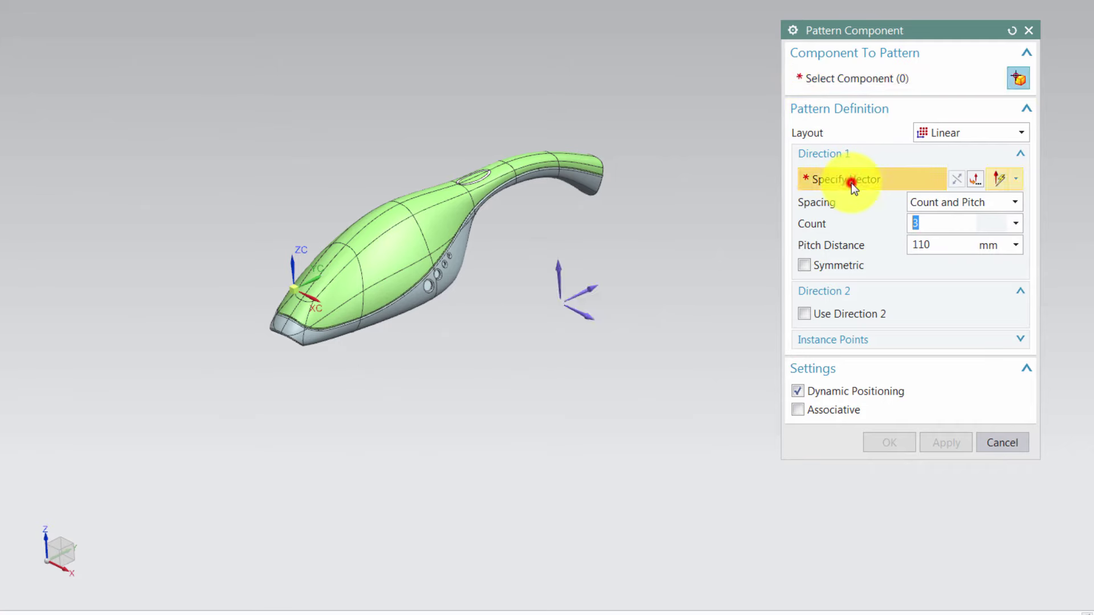
pyautogui.click(591, 321)
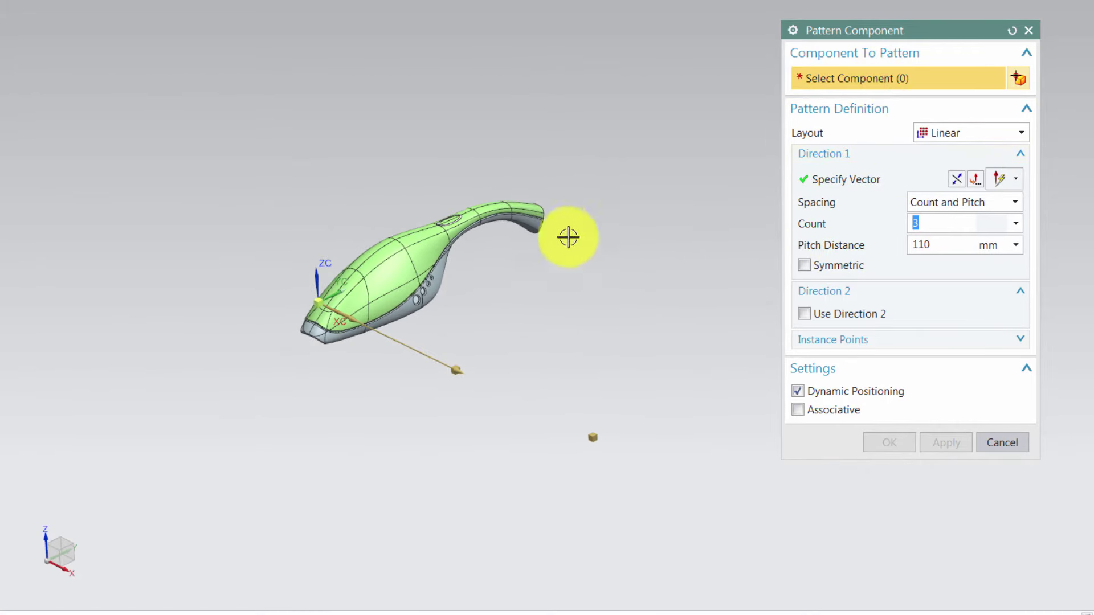
pyautogui.click(426, 273)
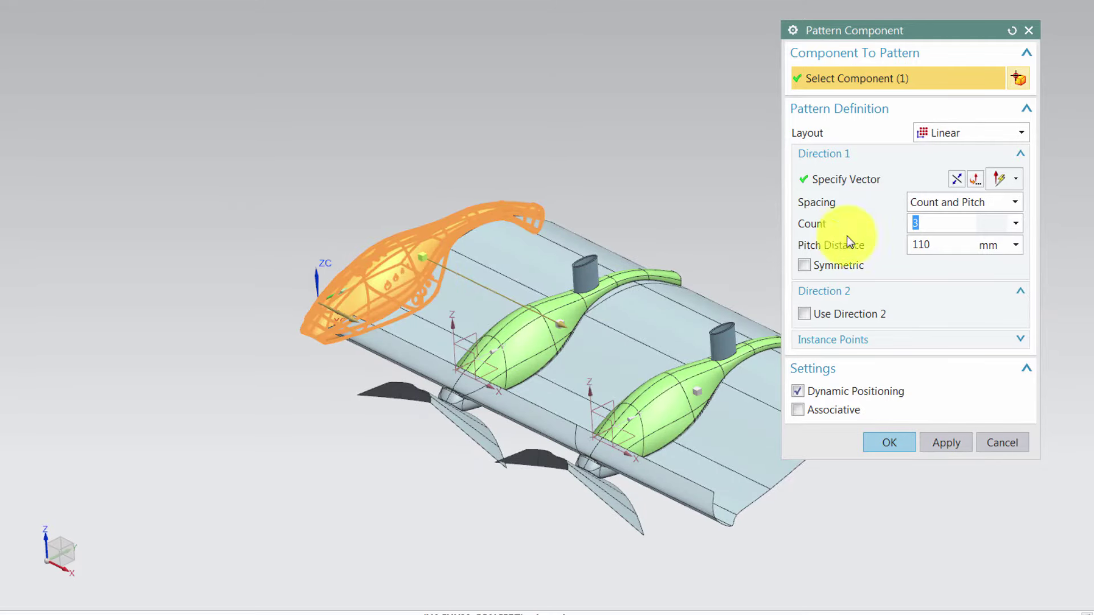
pyautogui.click(917, 223)
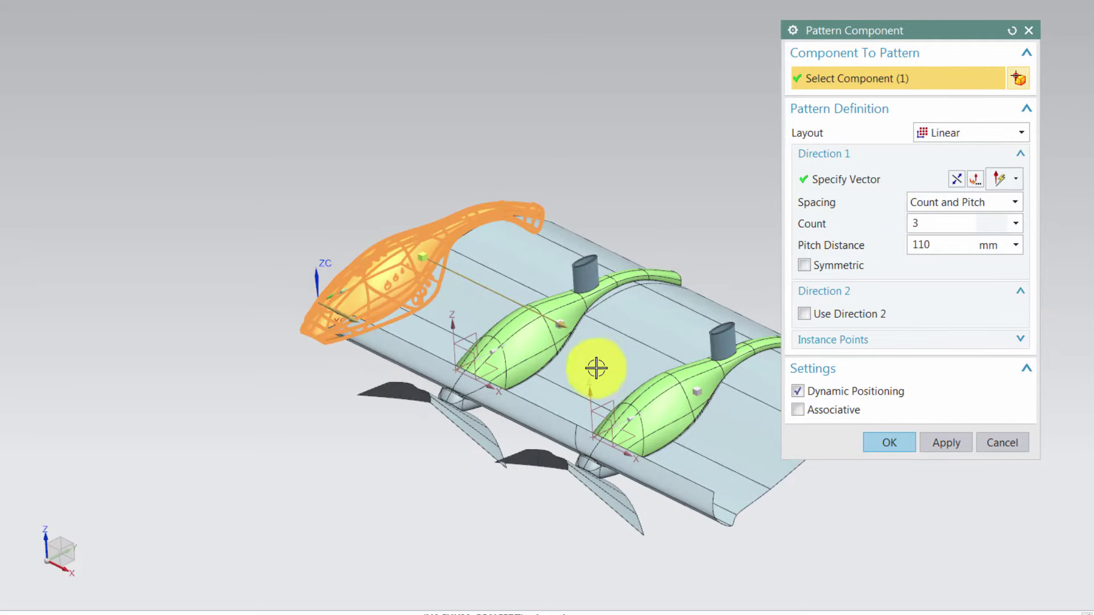
pyautogui.moveTo(559, 330)
pyautogui.mouseDown()
pyautogui.moveTo(625, 362)
pyautogui.moveTo(575, 329)
pyautogui.mouseUp()
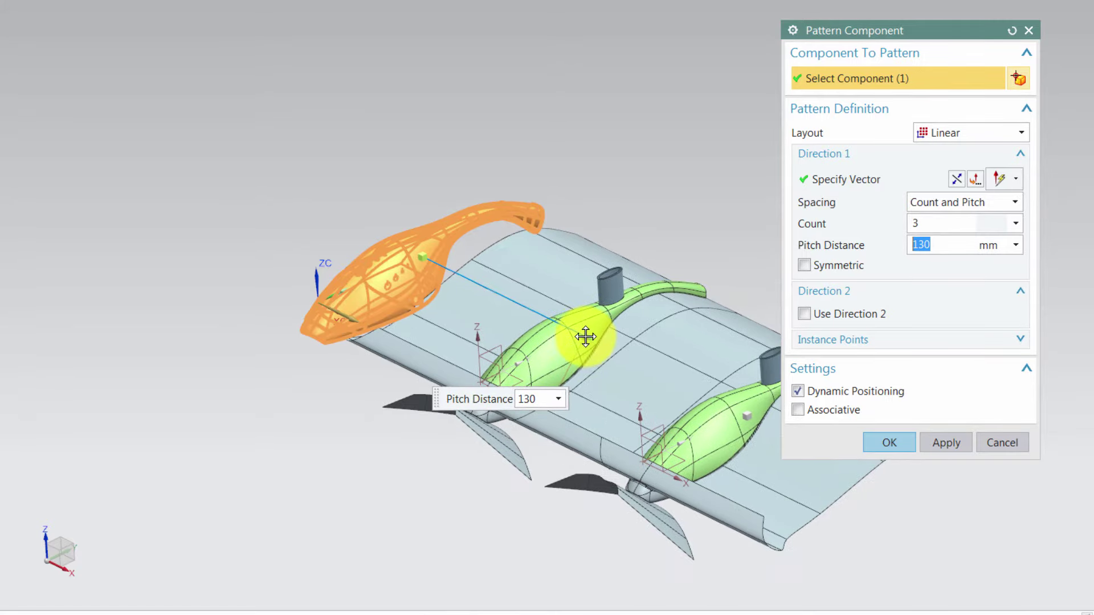
pyautogui.click(880, 442)
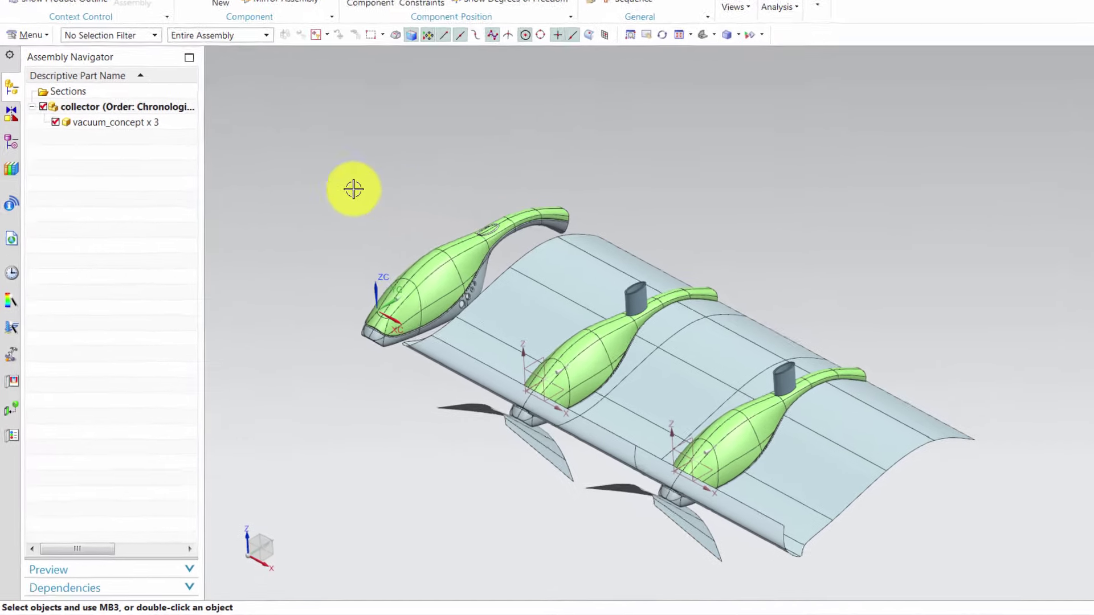
# Replace the reference set of the three packed vacuum_concept components to leave out their construction geometry
pyautogui.rightClick(162, 88)
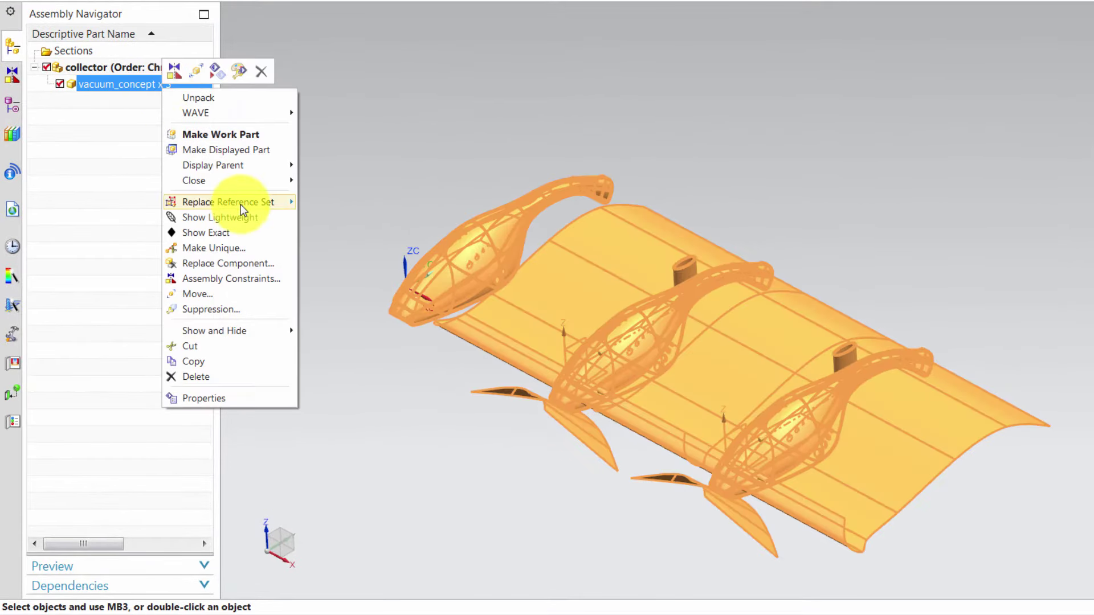
pyautogui.moveTo(241, 203)
pyautogui.click(333, 204)
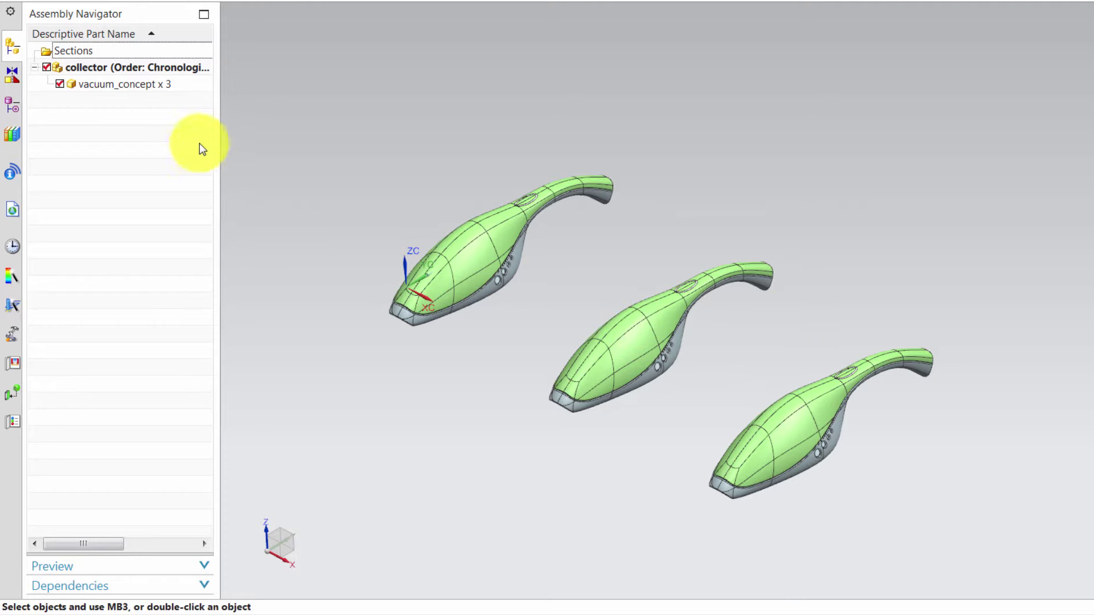
# Unpack the three vacuum_concept components and make the middle one a unique part named vacuum_concept_2.prt
pyautogui.rightClick(160, 87)
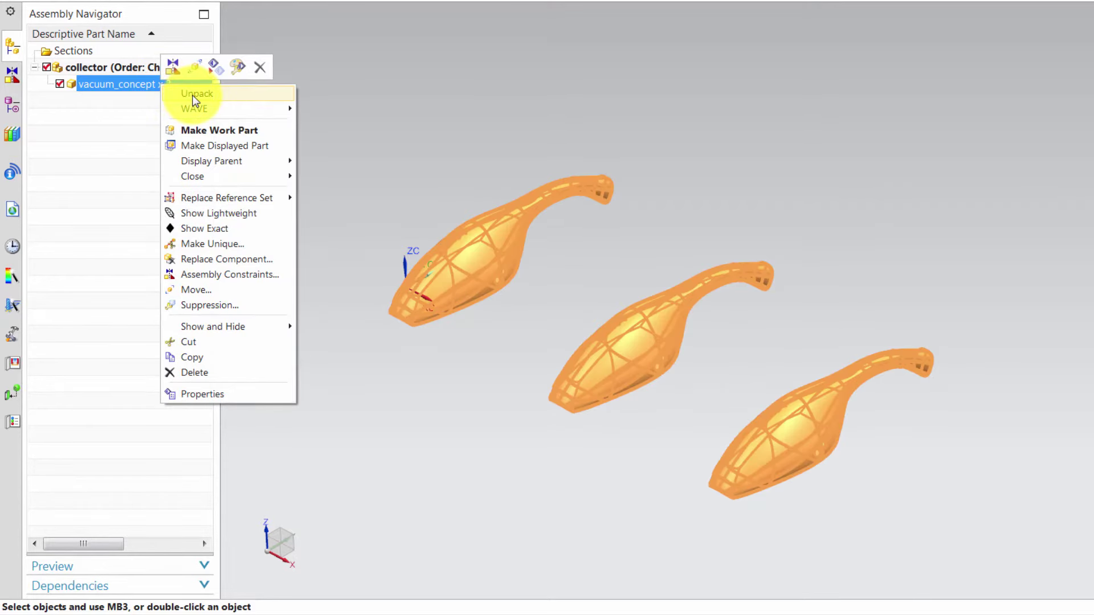
pyautogui.click(194, 97)
pyautogui.rightClick(137, 102)
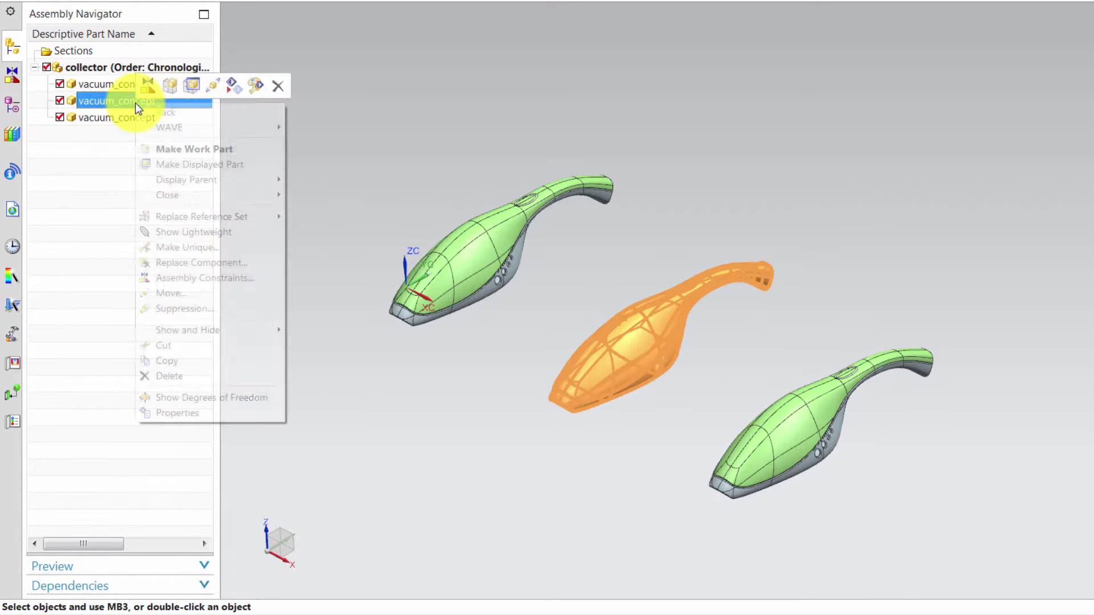
pyautogui.click(207, 250)
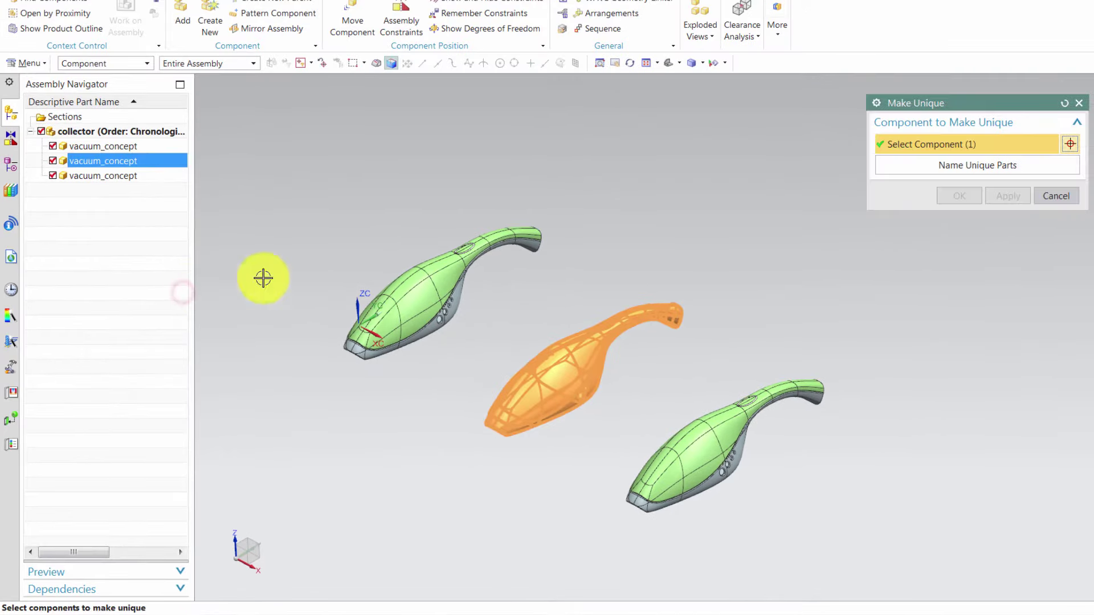
pyautogui.click(959, 165)
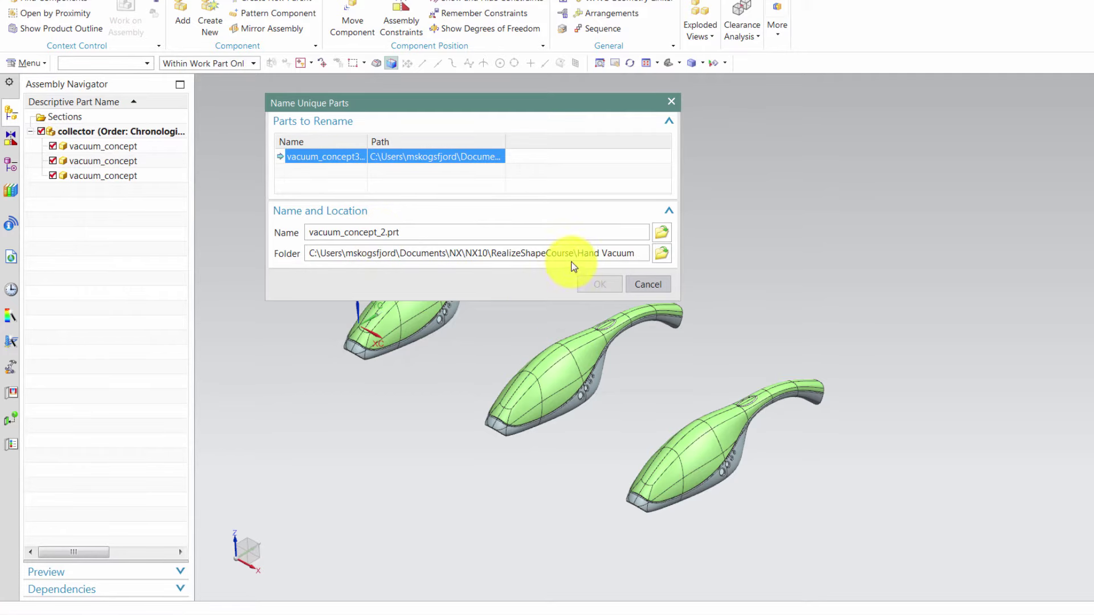
pyautogui.click(611, 284)
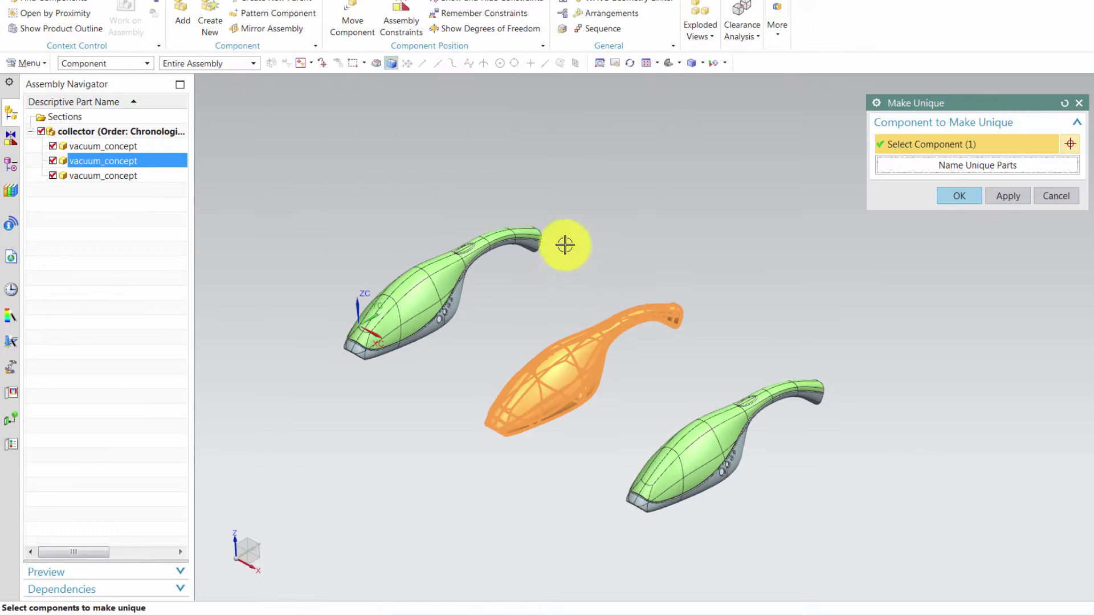
pyautogui.click(968, 196)
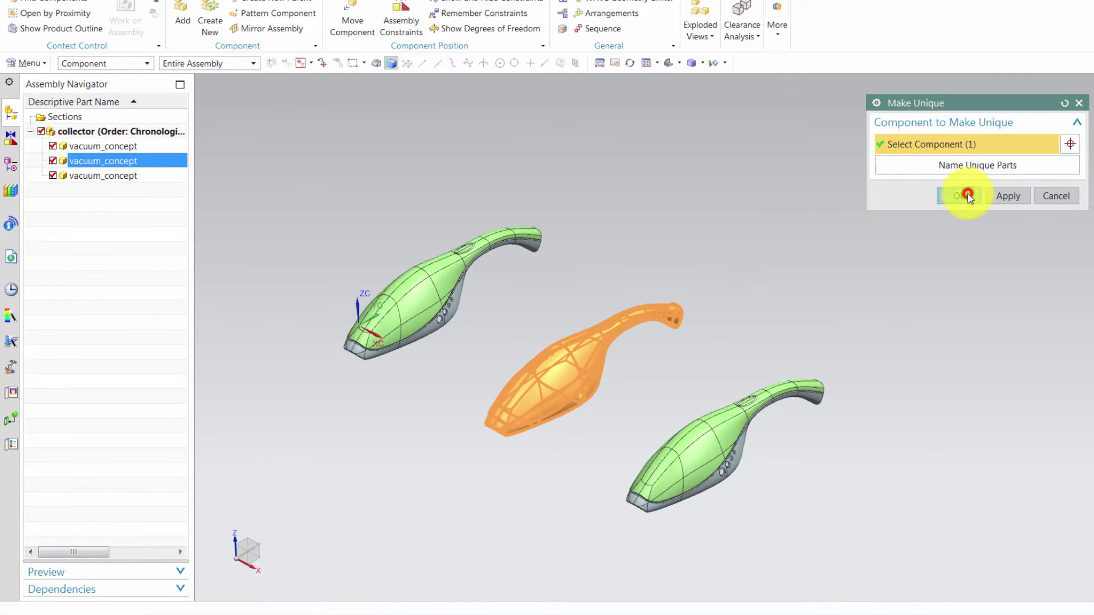
# Make the third vacuum_concept component a unique part named vacuum_concept_3.prt and save the assembly
pyautogui.click(149, 175)
pyautogui.rightClick(148, 172)
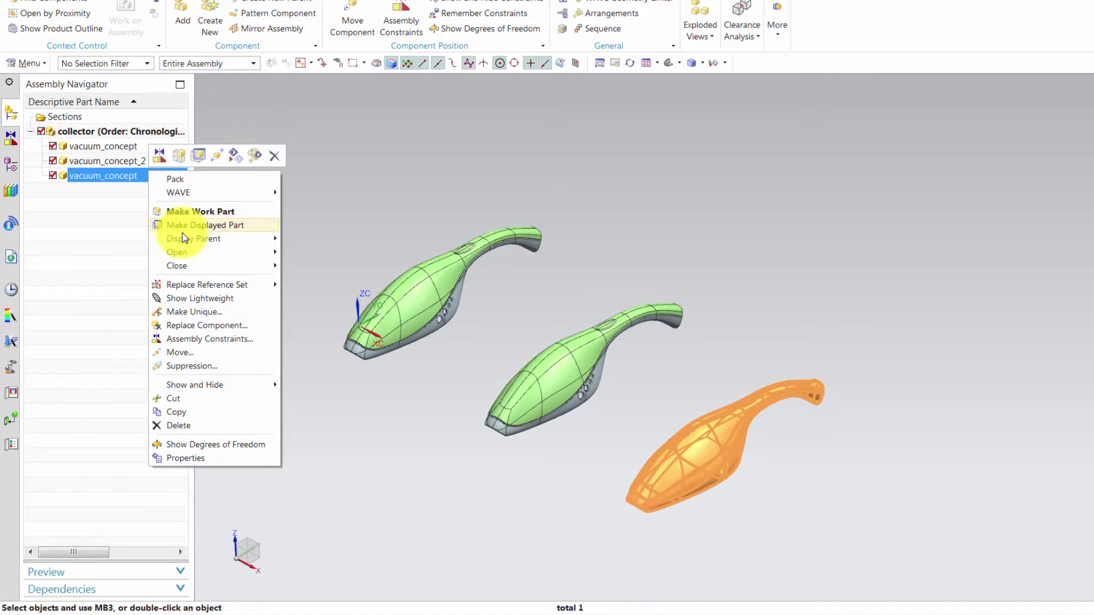
pyautogui.click(195, 312)
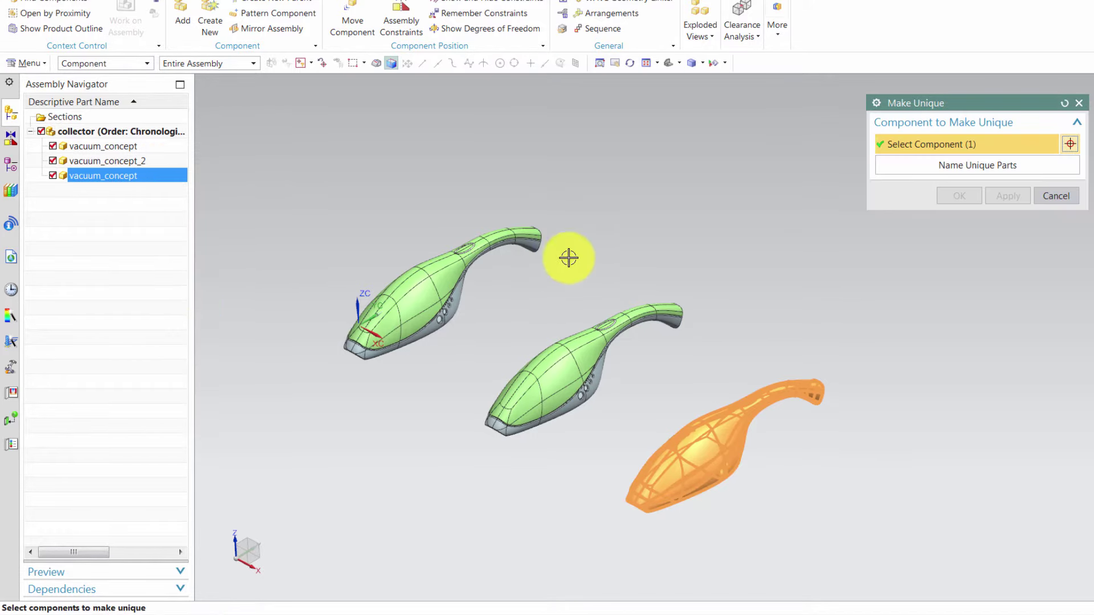
pyautogui.click(932, 166)
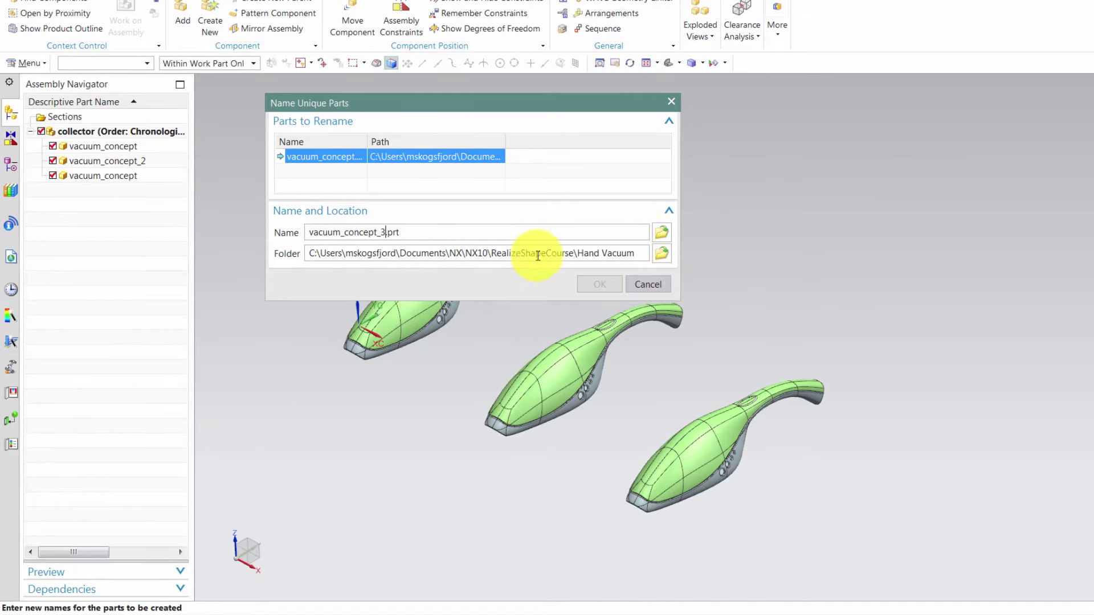
pyautogui.click(602, 285)
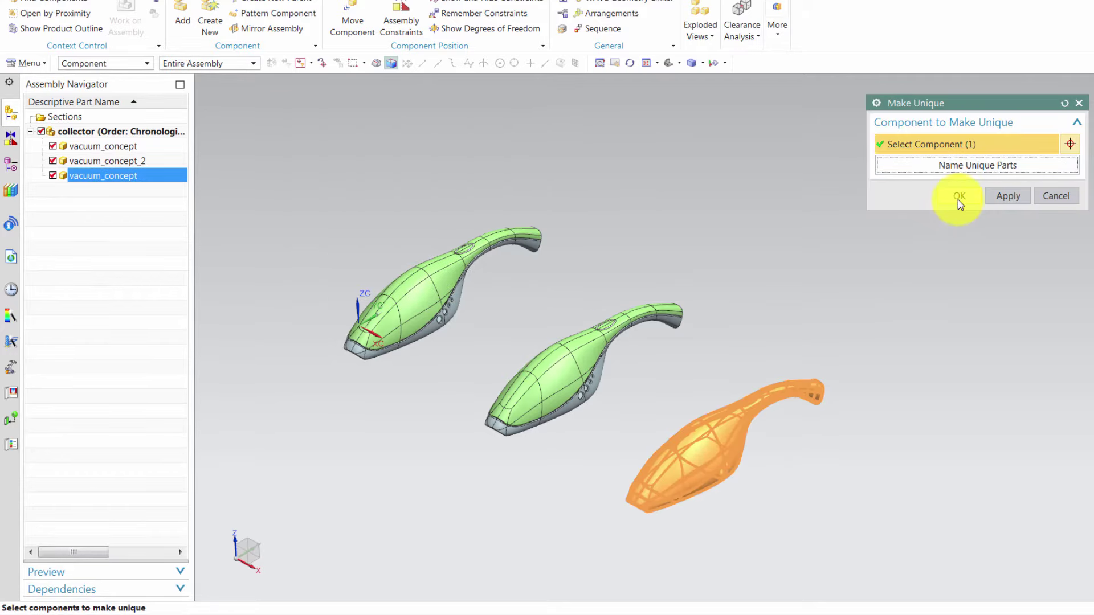
pyautogui.click(958, 200)
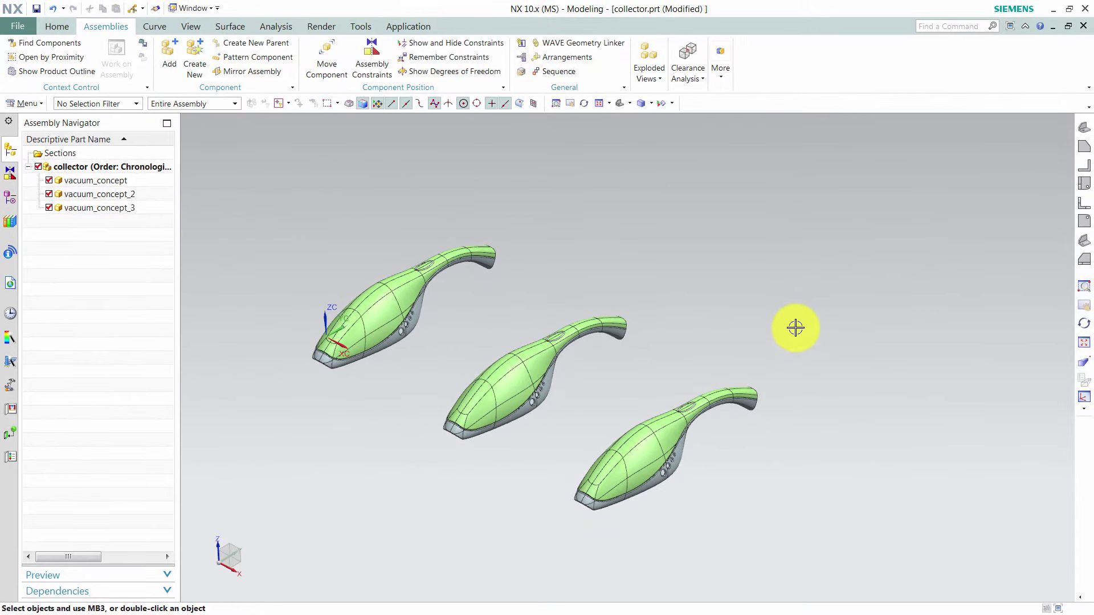
pyautogui.click(38, 10)
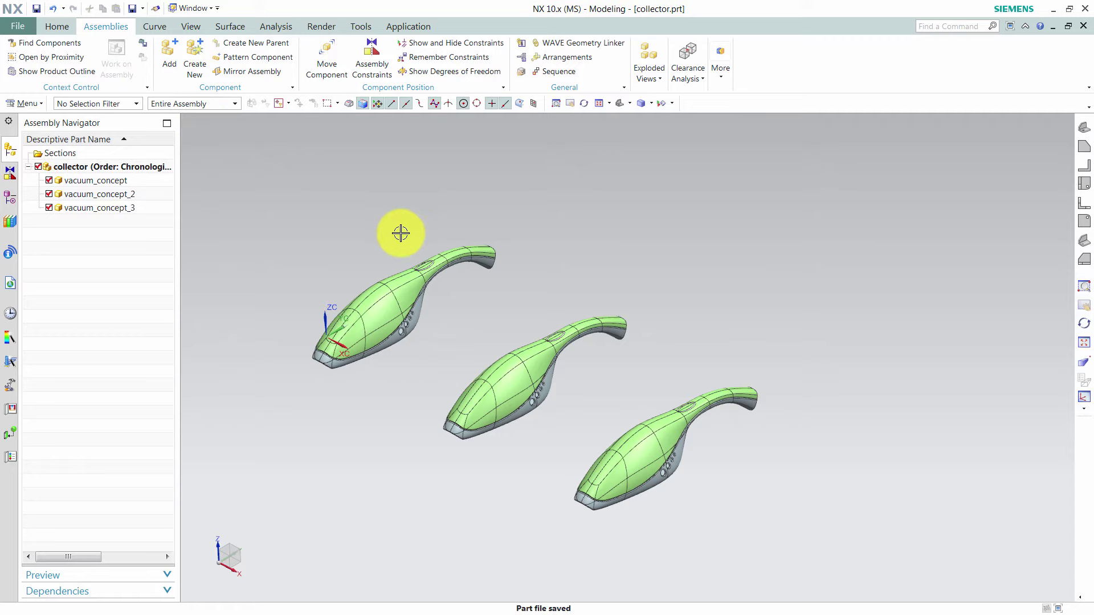
# Make vacuum_concept_2 the work part and hide its large curved sheet, small cylinder and flared front body
pyautogui.rightClick(137, 197)
pyautogui.click(162, 214)
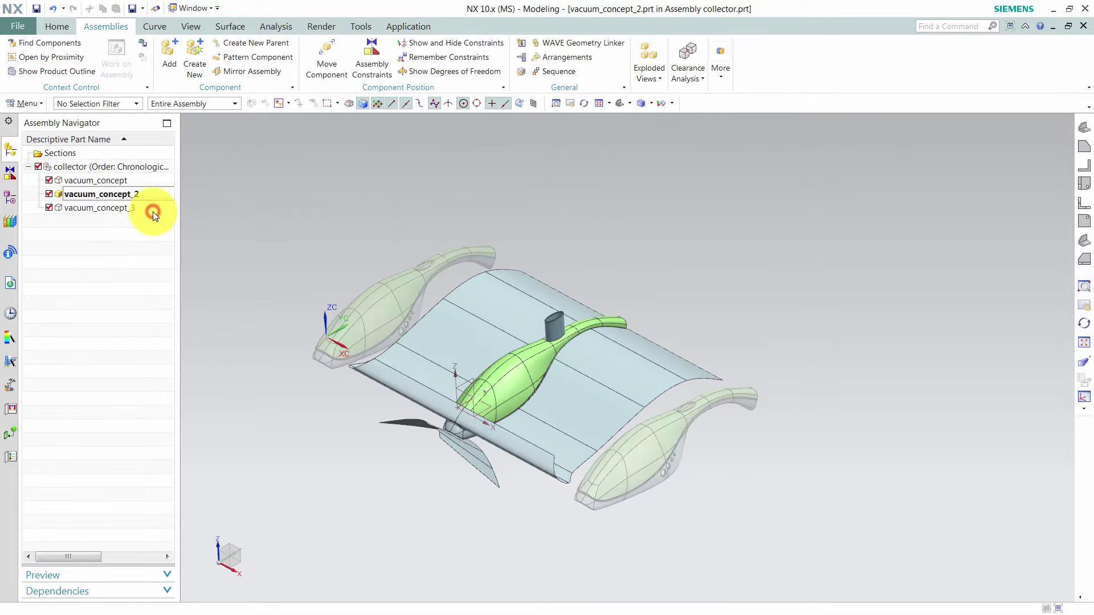
pyautogui.moveTo(845, 359); pyautogui.dragTo(579, 368, button='middle')
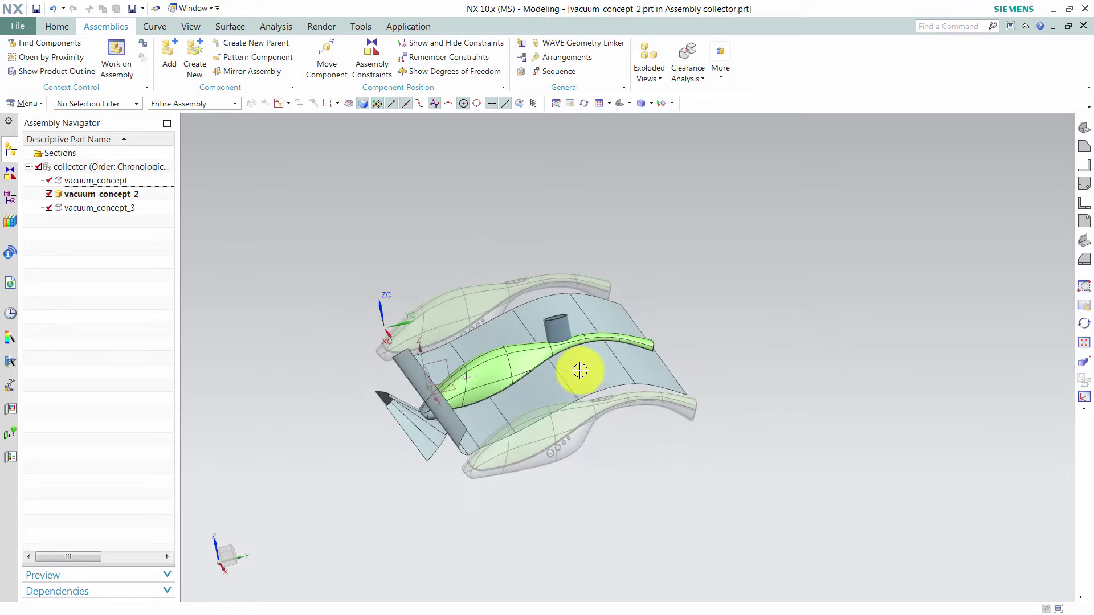
pyautogui.click(580, 370)
pyautogui.click(556, 324)
pyautogui.click(421, 429)
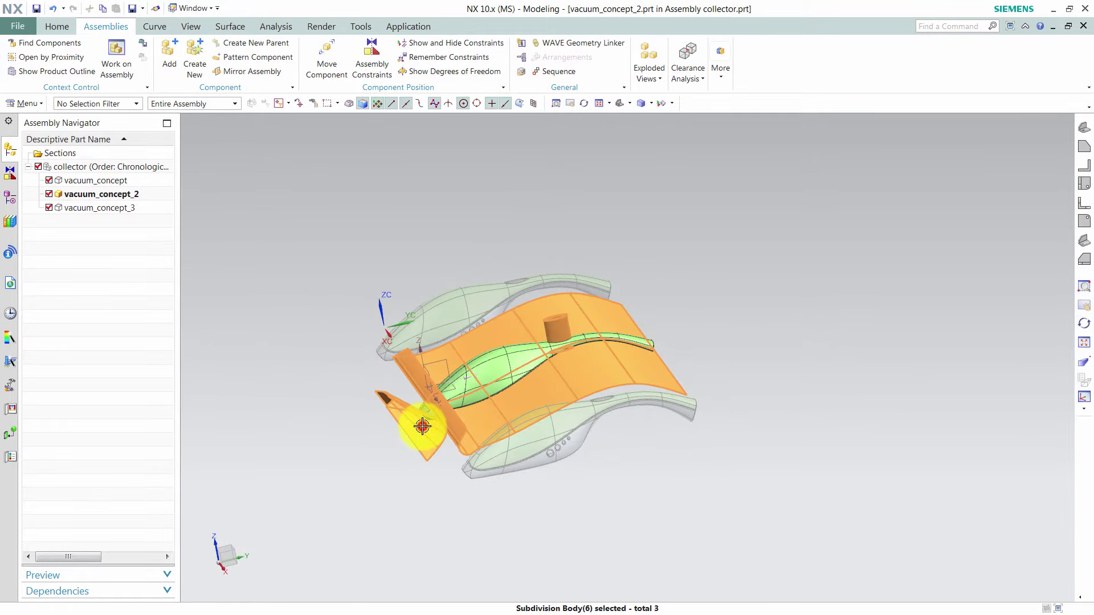
pyautogui.rightClick(422, 426)
pyautogui.click(443, 452)
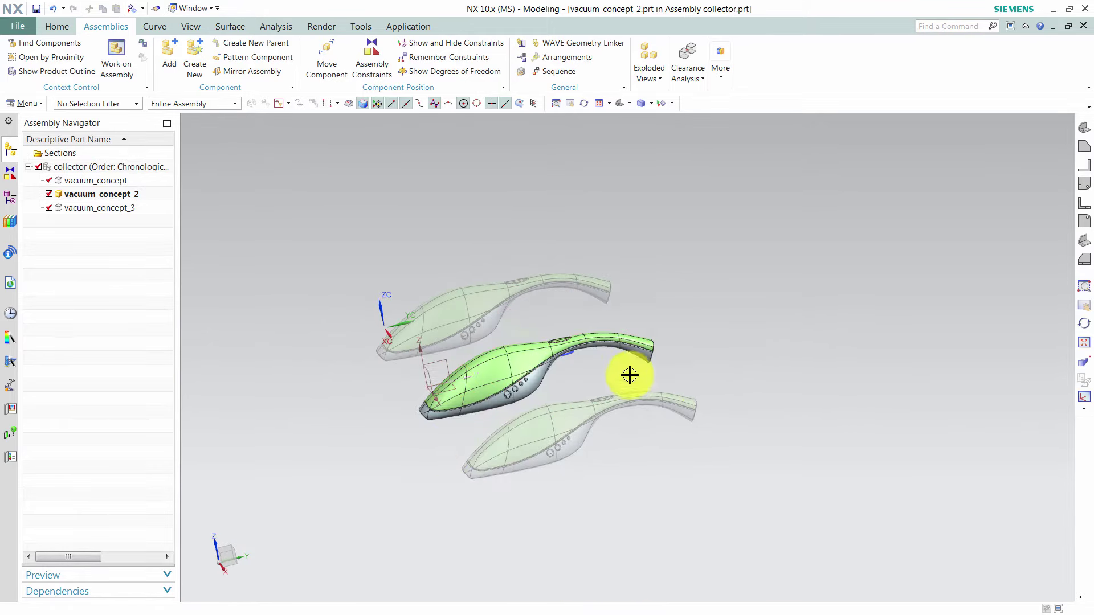
# Open the main subdivision body of vacuum_concept_2 for cage editing in Realize Shape
pyautogui.scroll(5, 571, 359)
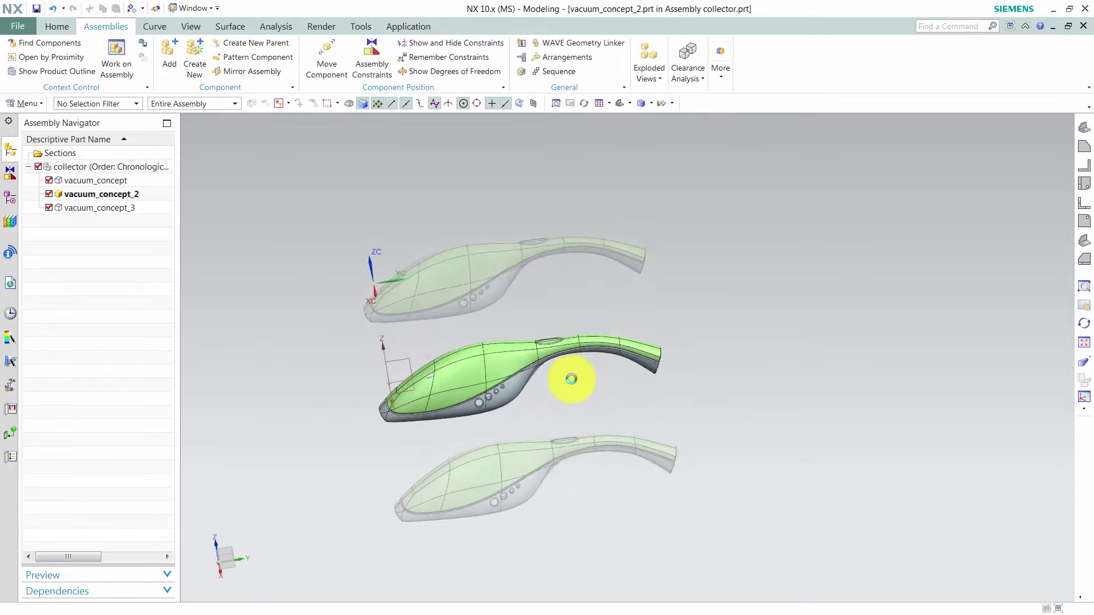
pyautogui.moveTo(571, 379); pyautogui.dragTo(565, 376, button='middle')
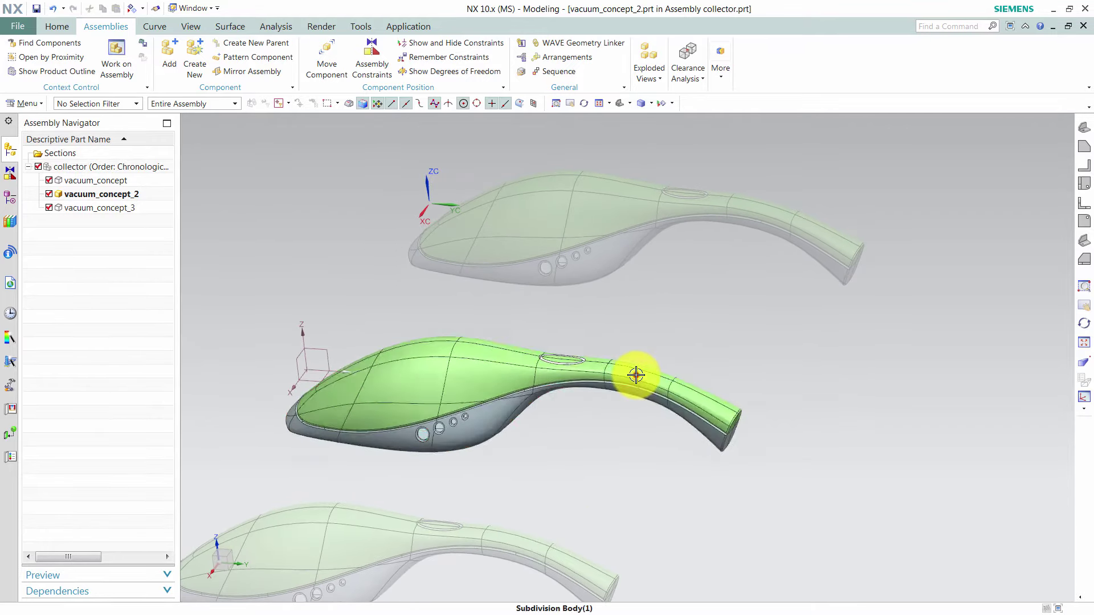
pyautogui.doubleClick(636, 375)
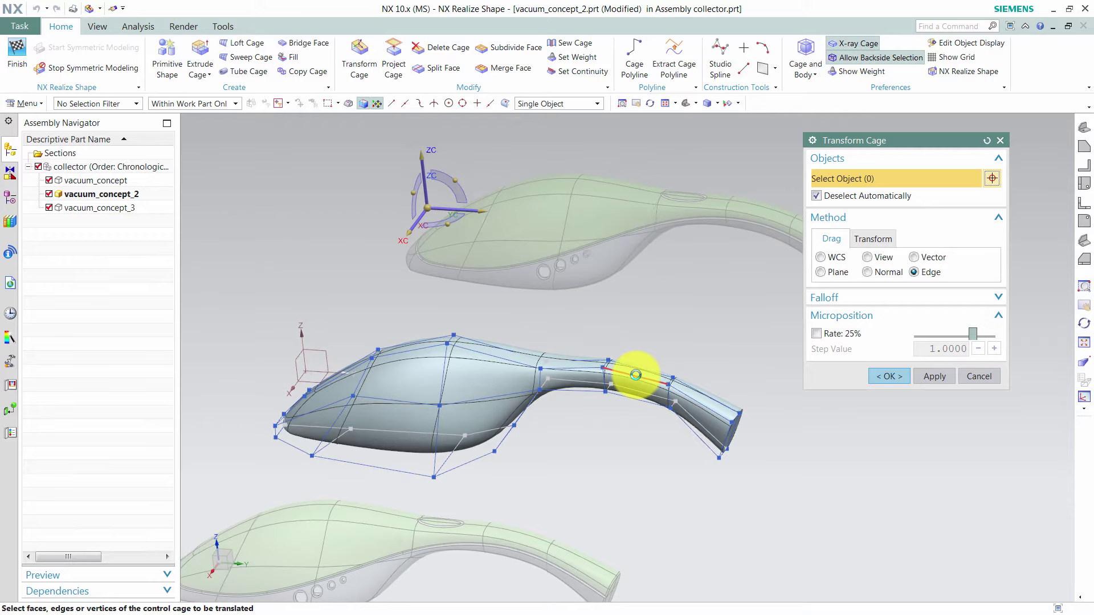
# Shorten the handle of vacuum_concept_2 by moving its rear cage points toward the body with the WCS drag method, and finish the cage edit
pyautogui.moveTo(651, 383); pyautogui.dragTo(618, 291, button='middle')
pyautogui.moveTo(619, 289); pyautogui.dragTo(799, 453)
pyautogui.moveTo(781, 398)
pyautogui.mouseDown()
pyautogui.moveTo(767, 391)
pyautogui.moveTo(778, 394)
pyautogui.mouseUp()
pyautogui.click(837, 258)
pyautogui.moveTo(701, 319); pyautogui.dragTo(729, 319, button='middle')
pyautogui.moveTo(790, 379); pyautogui.dragTo(701, 369)
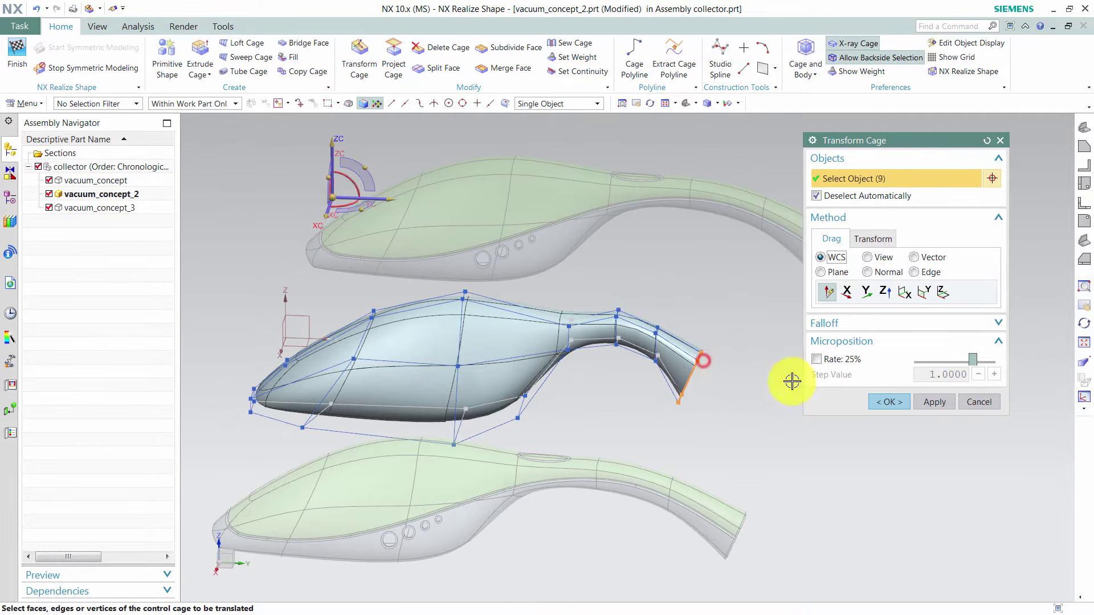
pyautogui.click(887, 402)
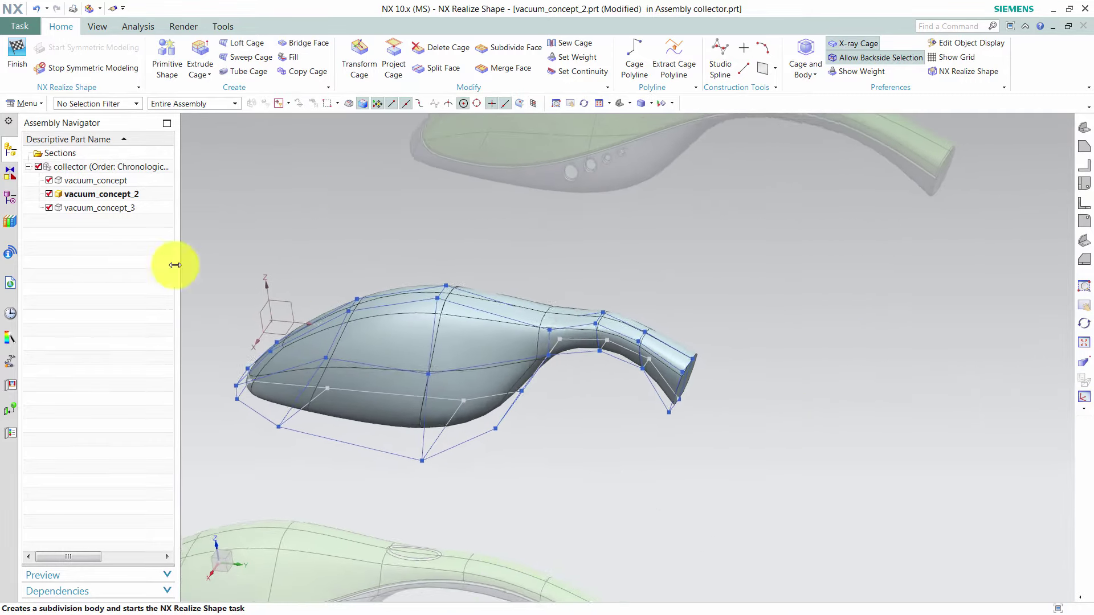
pyautogui.click(18, 51)
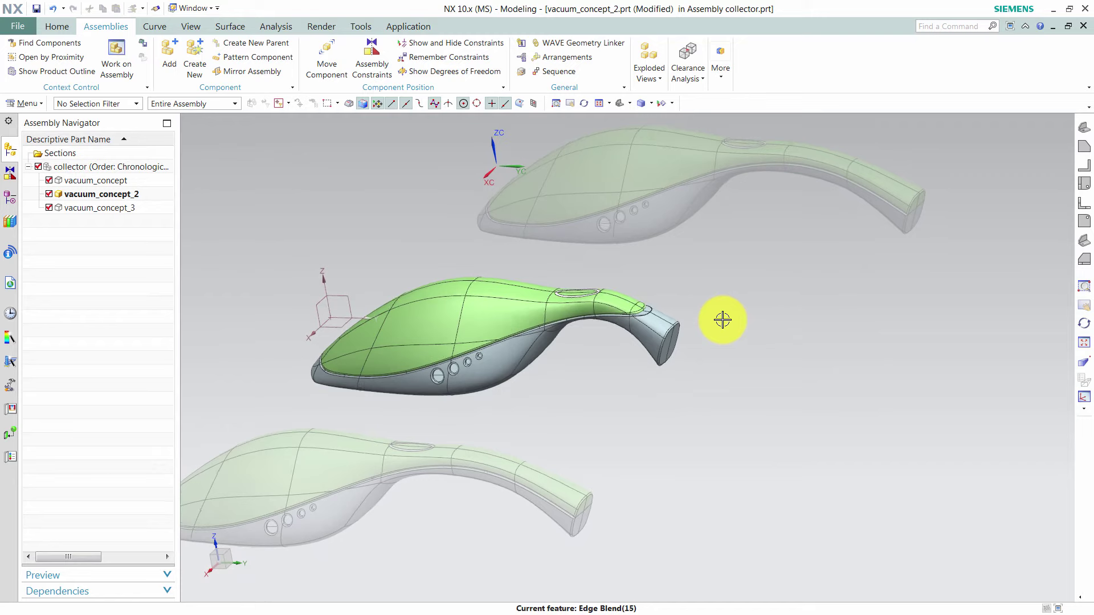
# Reshape the Subdivision Body (2) sheet near the handle by moving one cage vertex toward the body and the rear vertex upward, and finish the edit
pyautogui.click(9, 198)
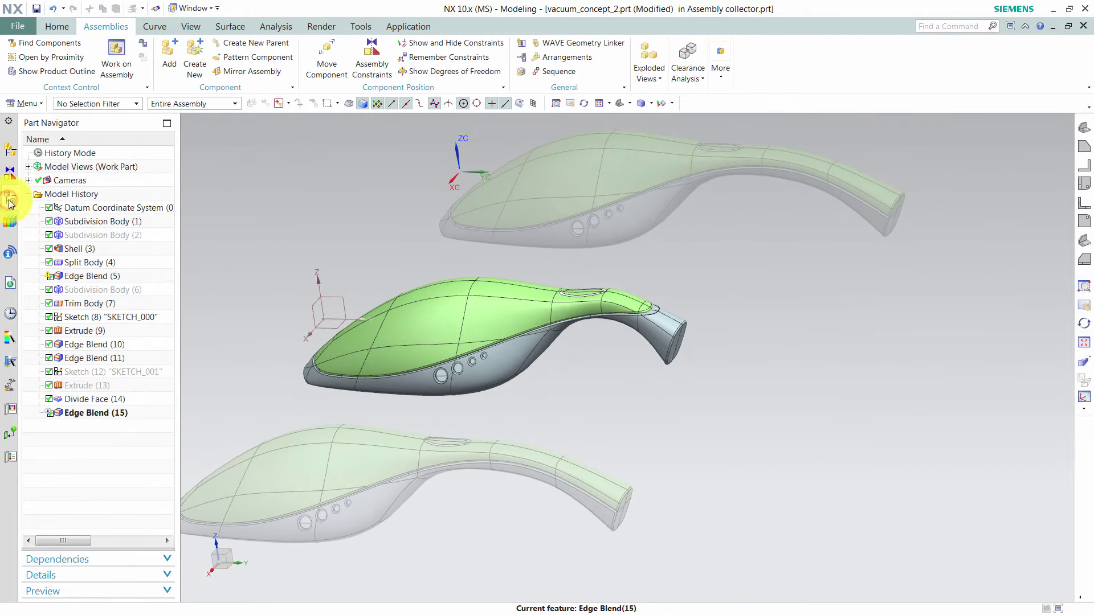
pyautogui.click(90, 236)
pyautogui.doubleClick(90, 235)
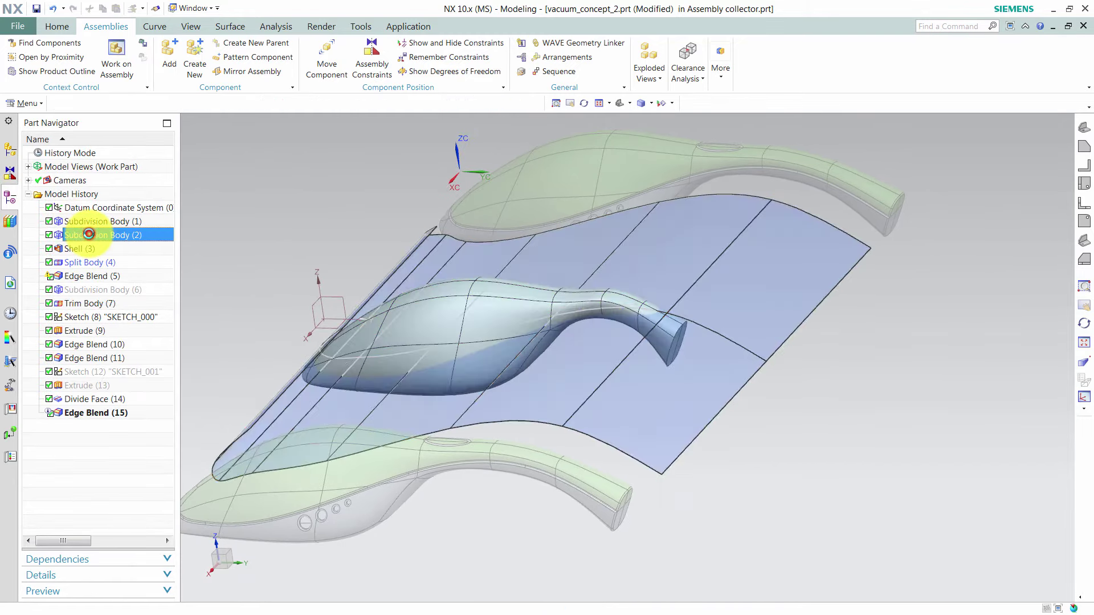
pyautogui.moveTo(630, 308); pyautogui.dragTo(692, 285, button='middle')
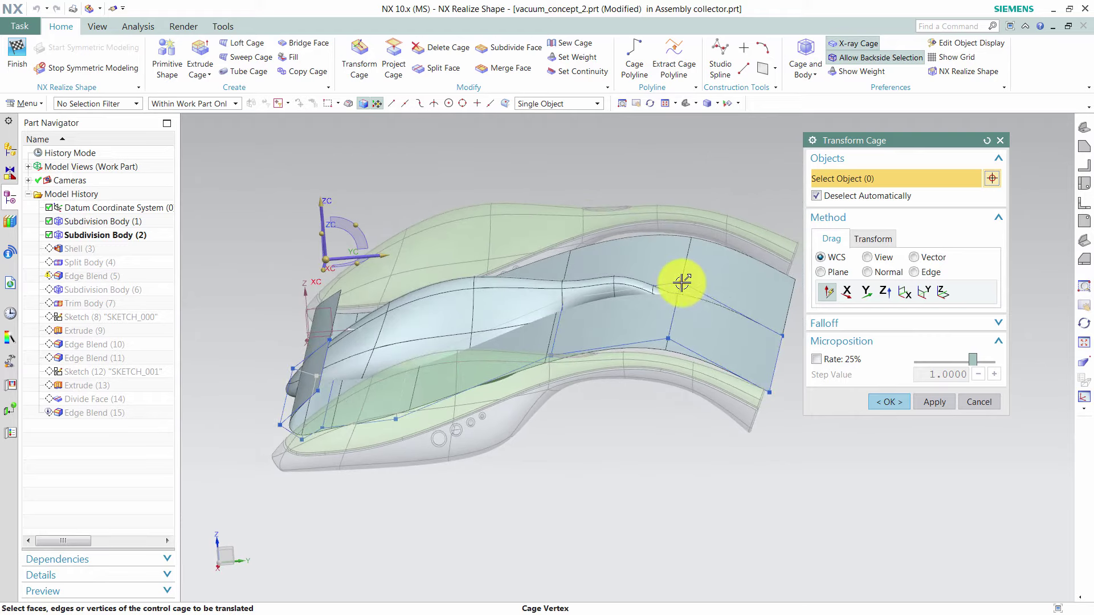
pyautogui.moveTo(682, 282); pyautogui.dragTo(624, 265)
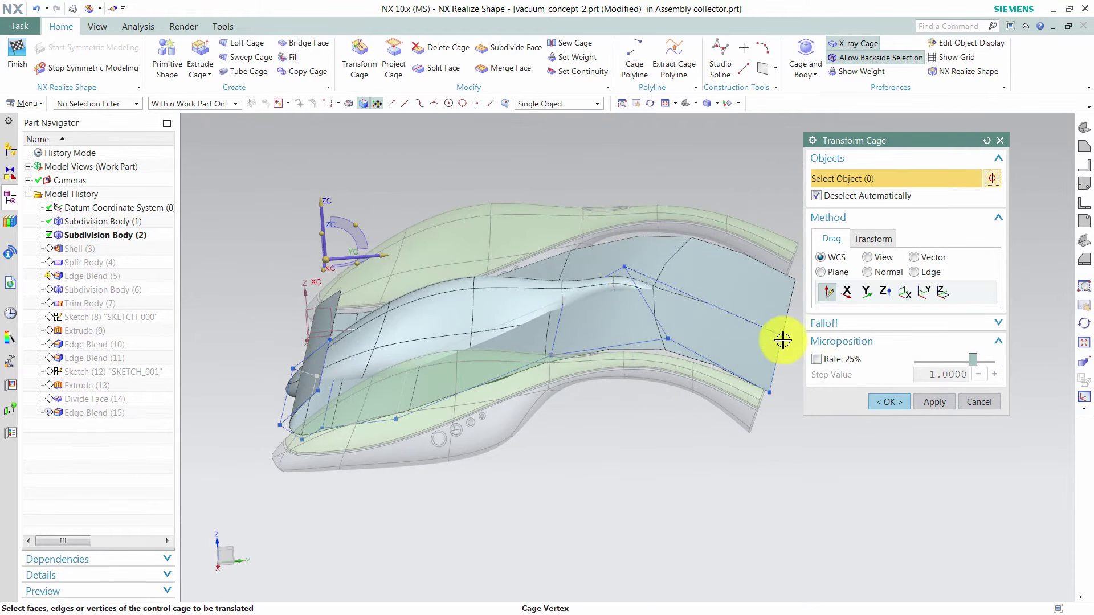
pyautogui.moveTo(781, 336); pyautogui.dragTo(773, 234)
pyautogui.click(897, 403)
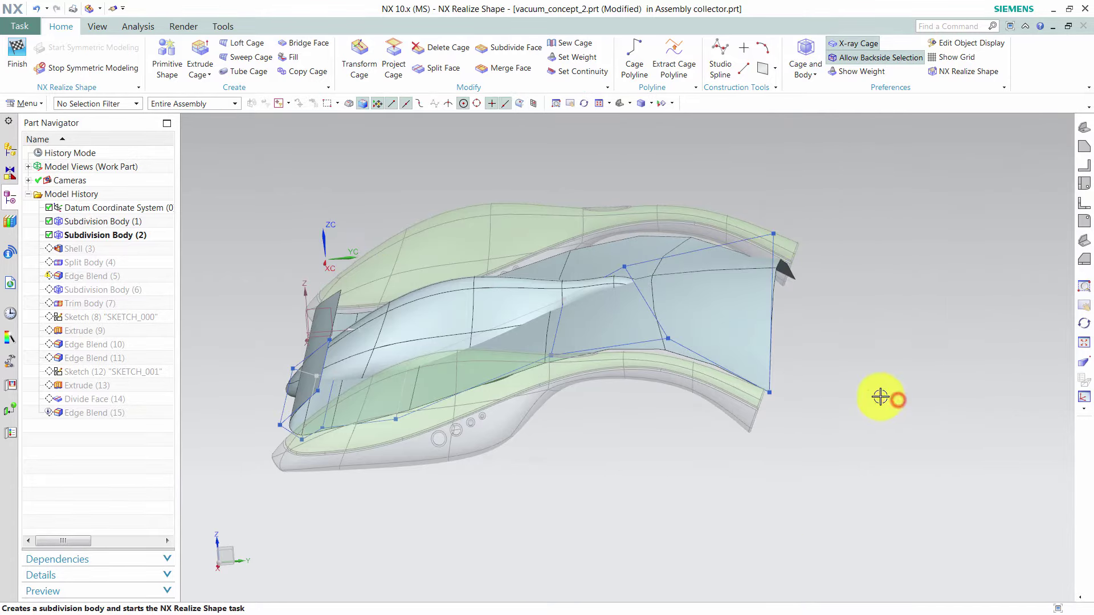
pyautogui.scroll(5, 704, 376)
pyautogui.moveTo(643, 431); pyautogui.dragTo(570, 228, button='middle')
pyautogui.click(16, 57)
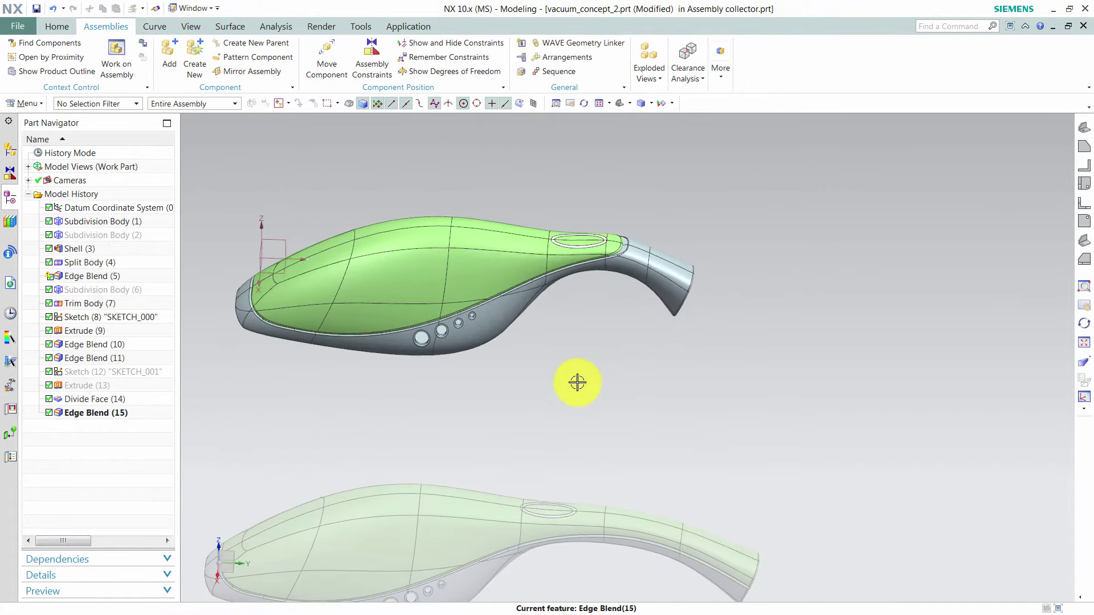
# Make the top-level collector assembly the work part again
pyautogui.moveTo(577, 382); pyautogui.dragTo(603, 367, button='right')
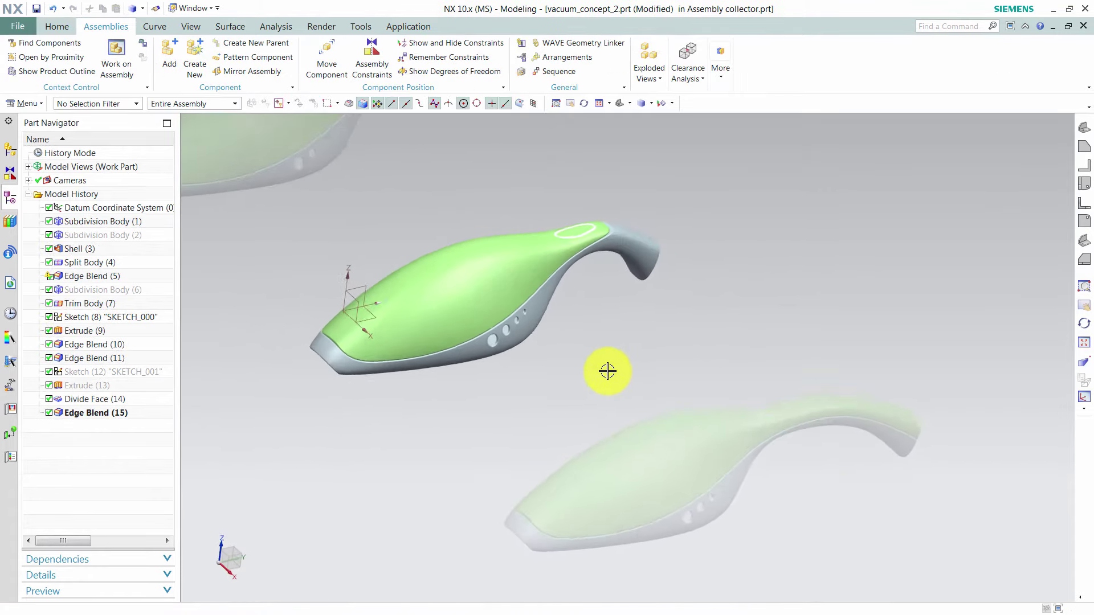
pyautogui.moveTo(607, 371); pyautogui.dragTo(607, 372, button='middle')
pyautogui.moveTo(608, 371); pyautogui.dragTo(608, 371, button='middle')
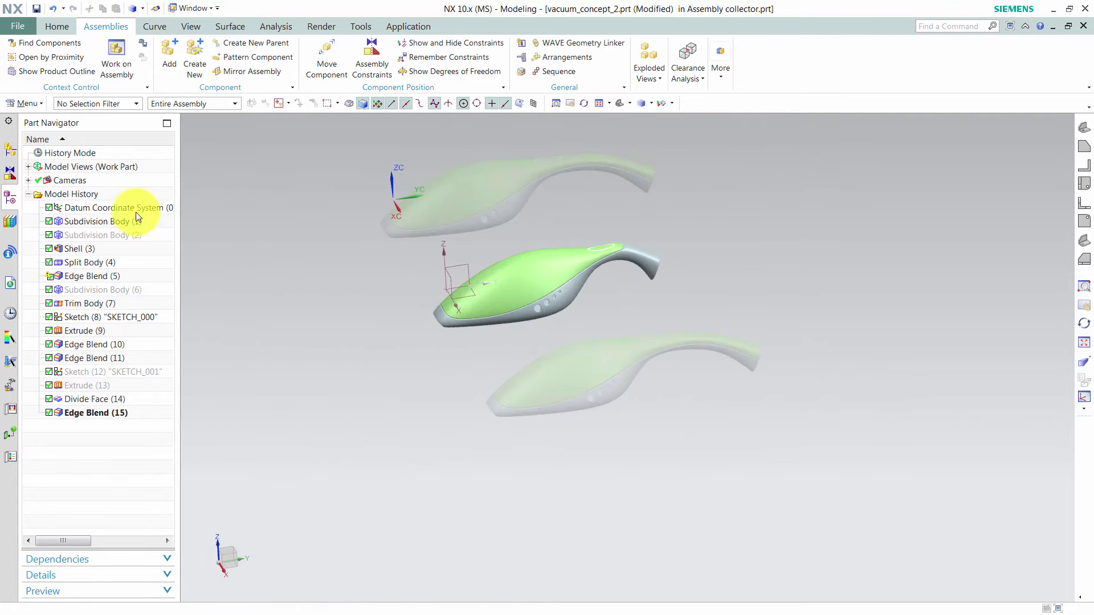
pyautogui.click(10, 149)
pyautogui.rightClick(71, 166)
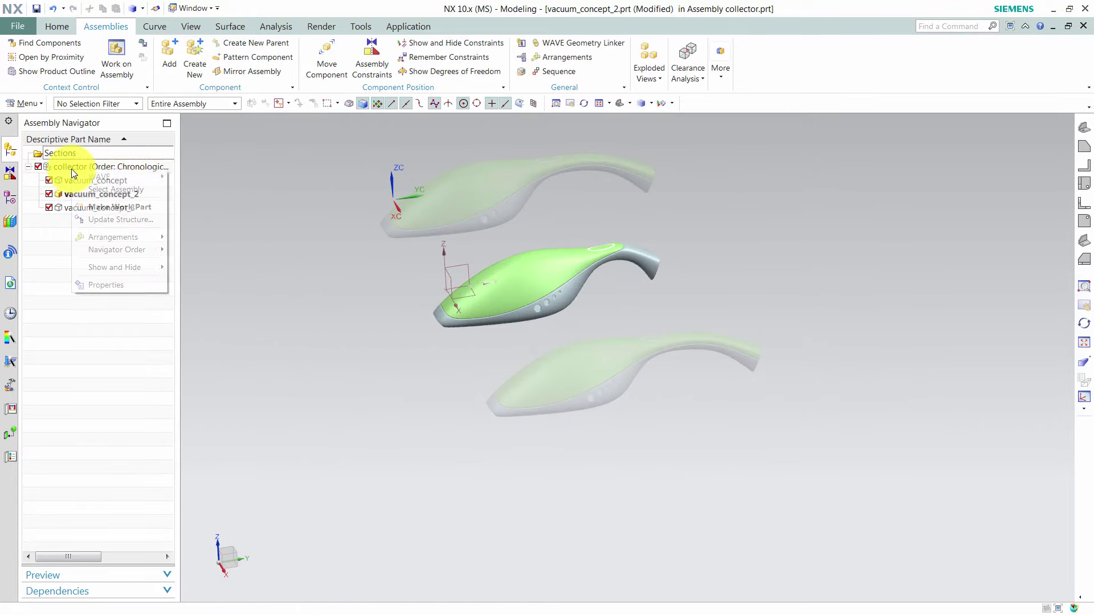
pyautogui.click(109, 207)
pyautogui.scroll(5, 349, 246)
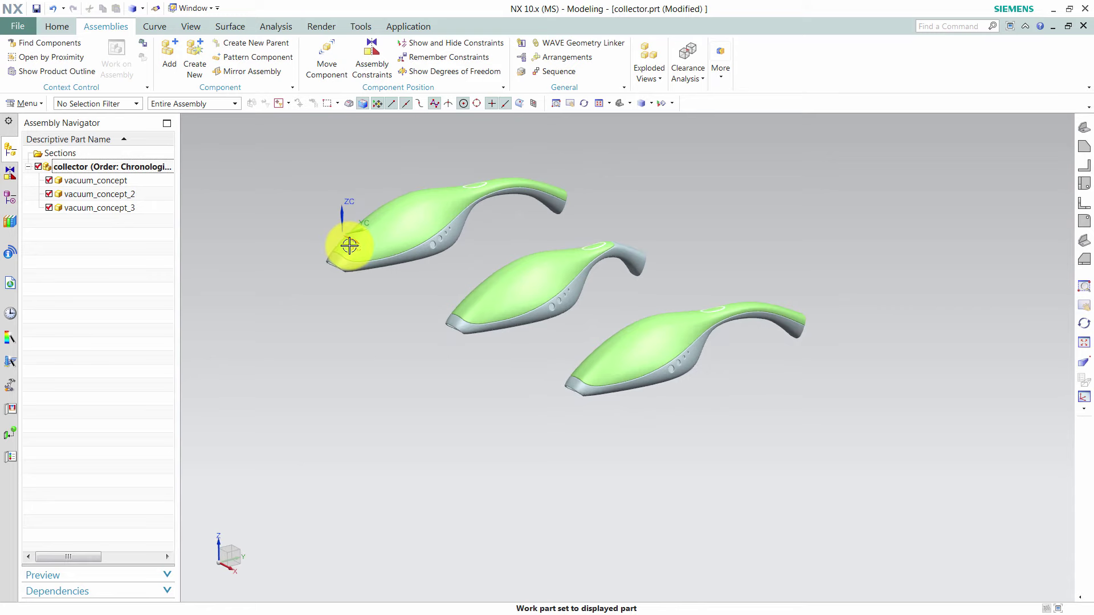
# Make vacuum_concept_3 the displayed part and open Subdivision Body (1) for cage editing without the Transform Cage command active
pyautogui.click(111, 209)
pyautogui.rightClick(112, 208)
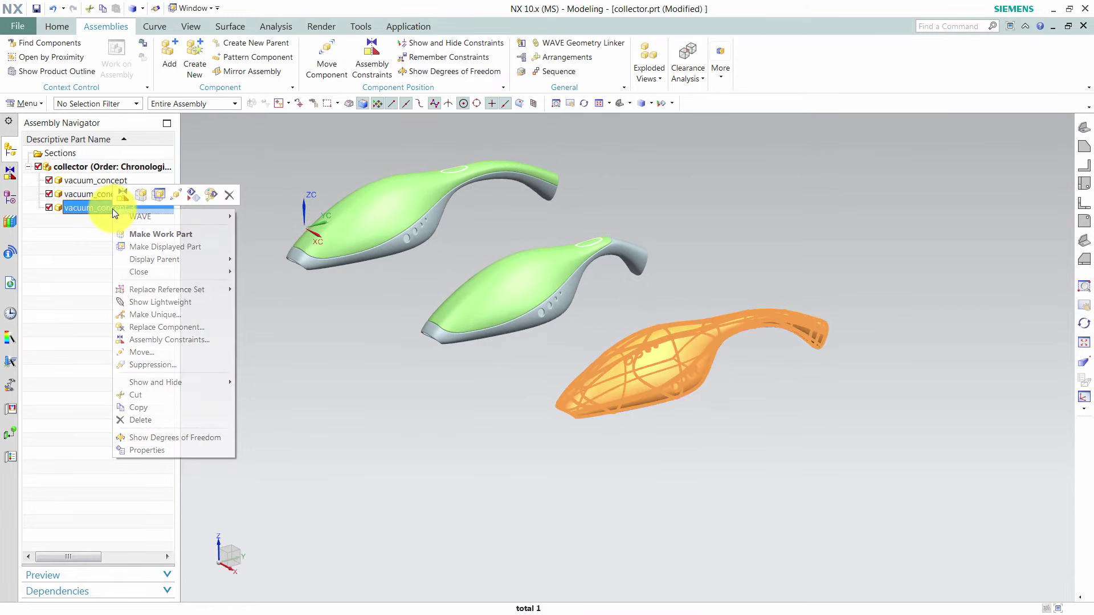
pyautogui.click(158, 248)
pyautogui.click(11, 198)
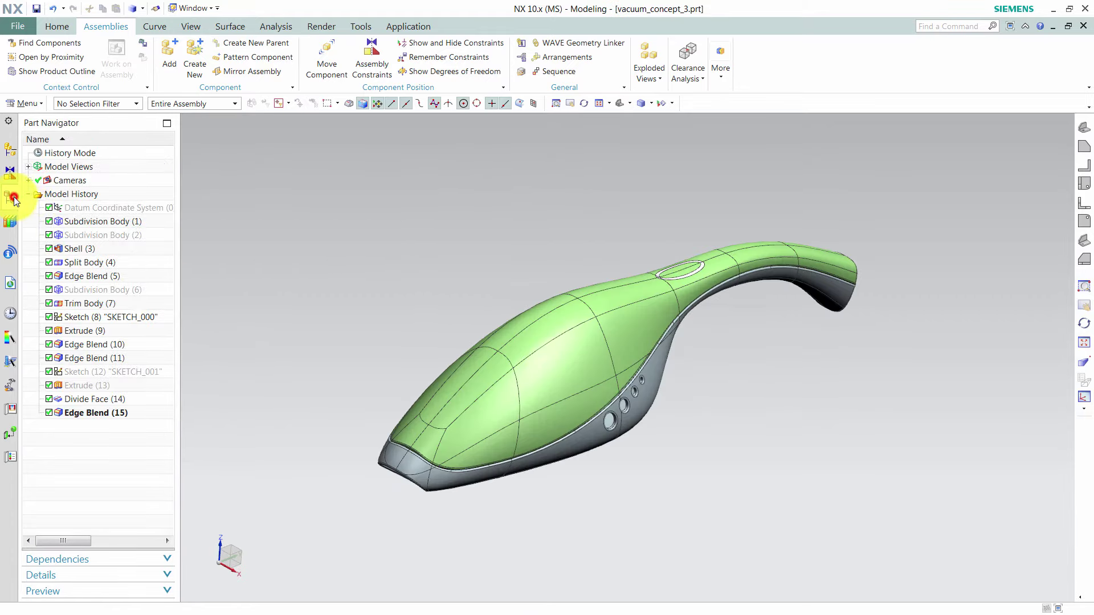
pyautogui.doubleClick(80, 221)
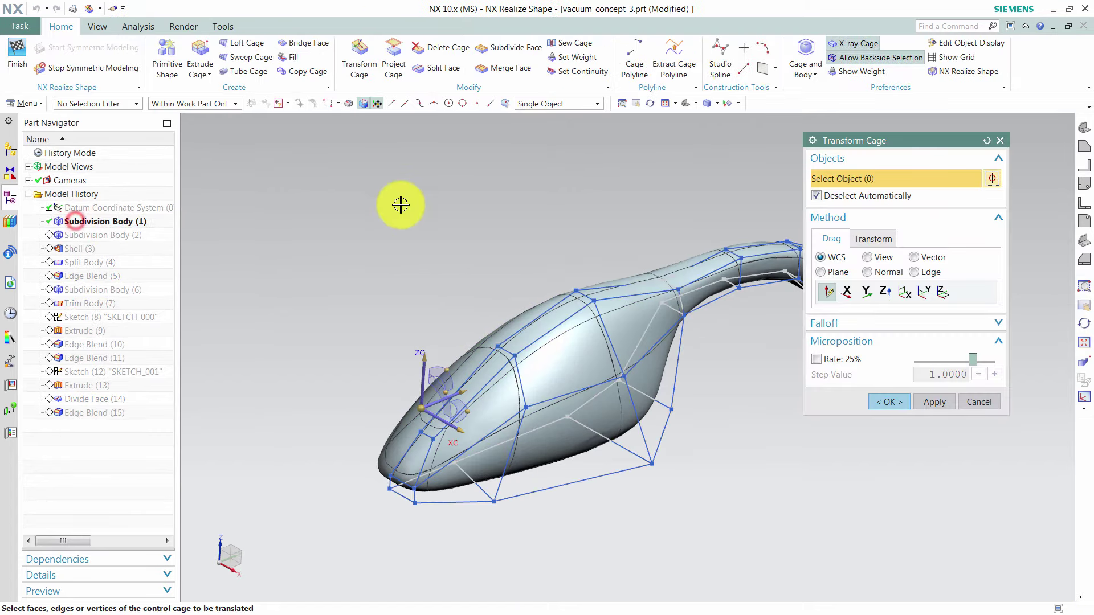
pyautogui.moveTo(409, 207); pyautogui.dragTo(404, 205, button='middle')
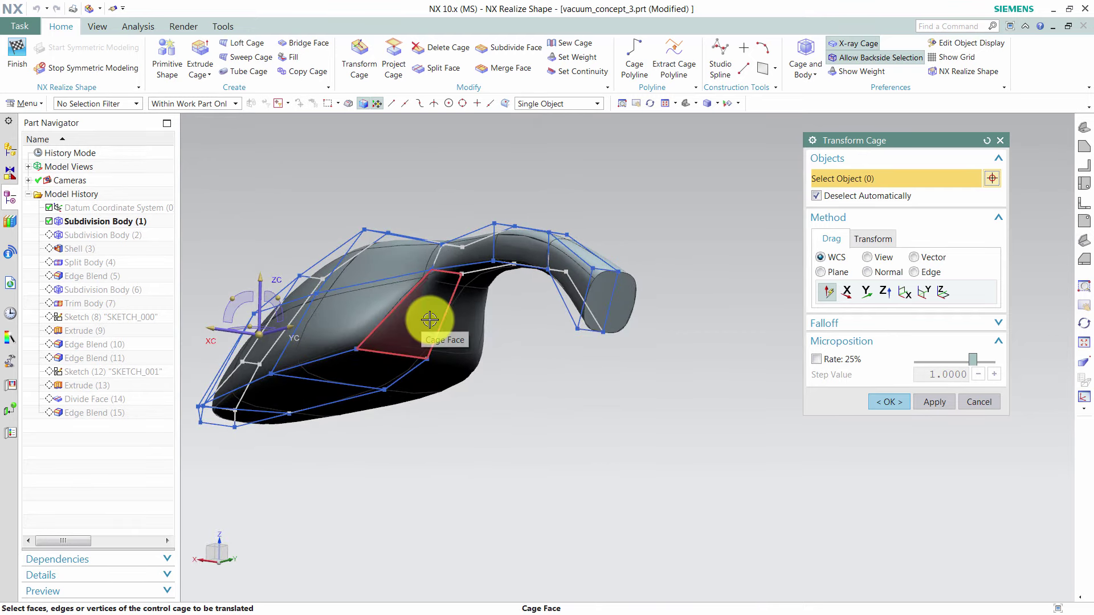
pyautogui.click(978, 401)
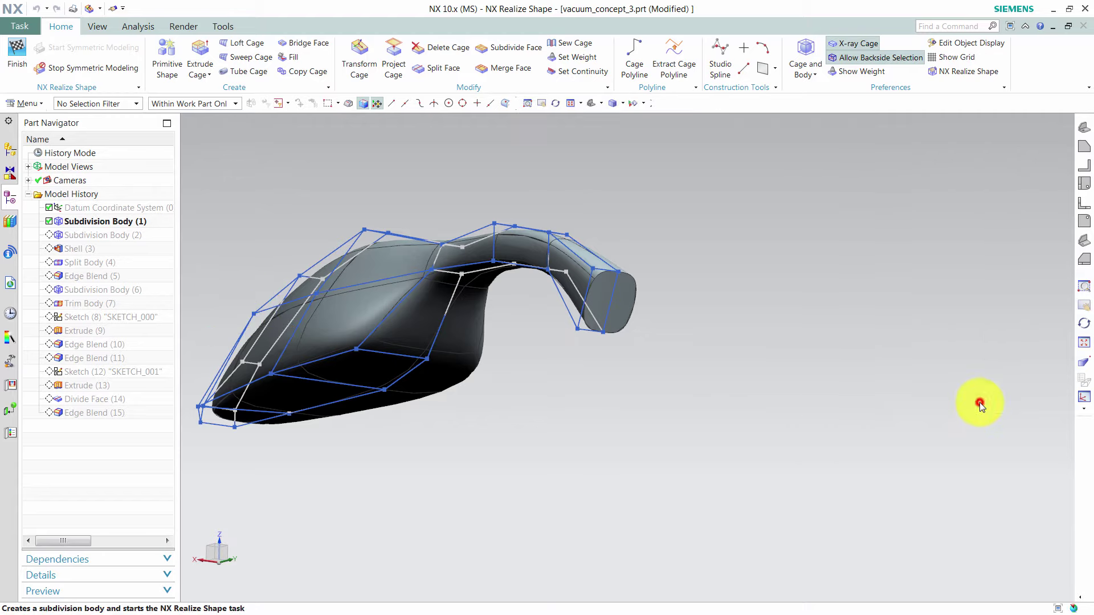
pyautogui.moveTo(468, 369); pyautogui.dragTo(464, 180, button='middle')
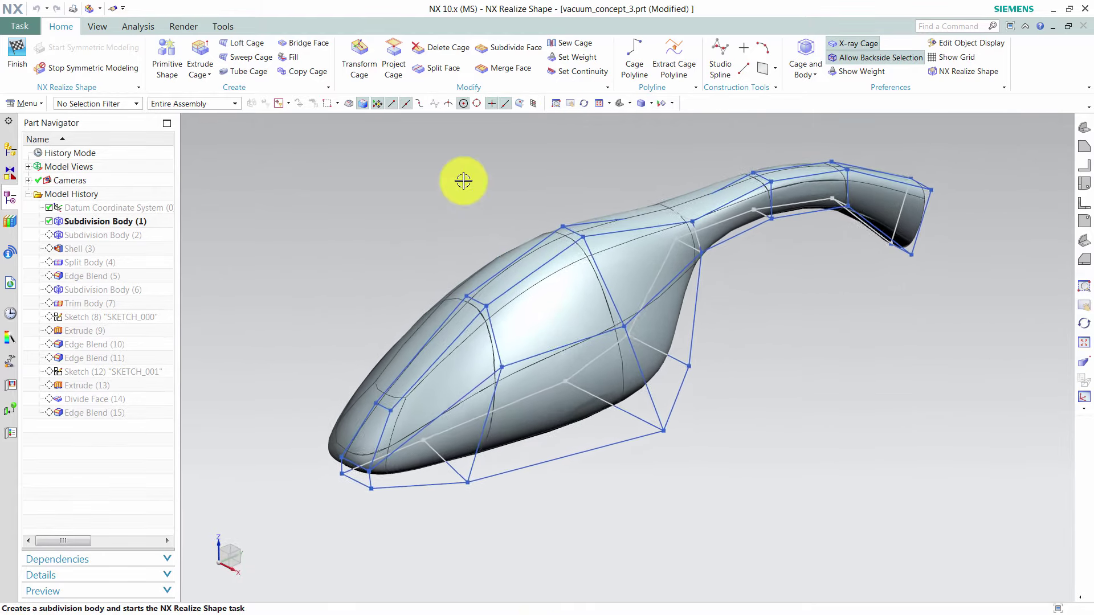
# Split the large lower side cage face of the vacuum body uniformly with 1 split, using its upper edge as the reference
pyautogui.click(449, 72)
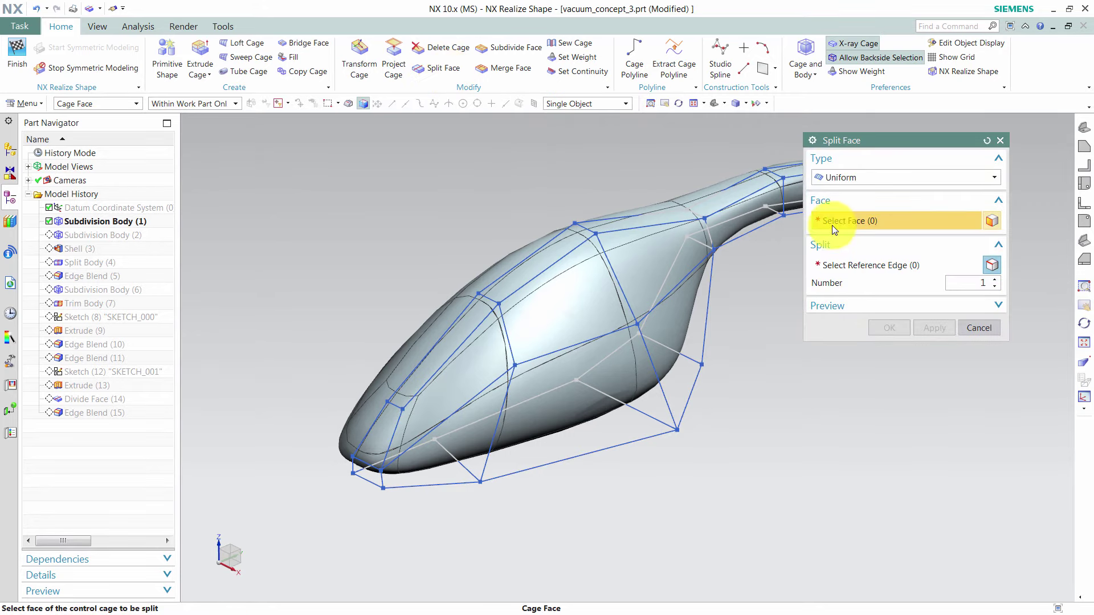
pyautogui.click(603, 363)
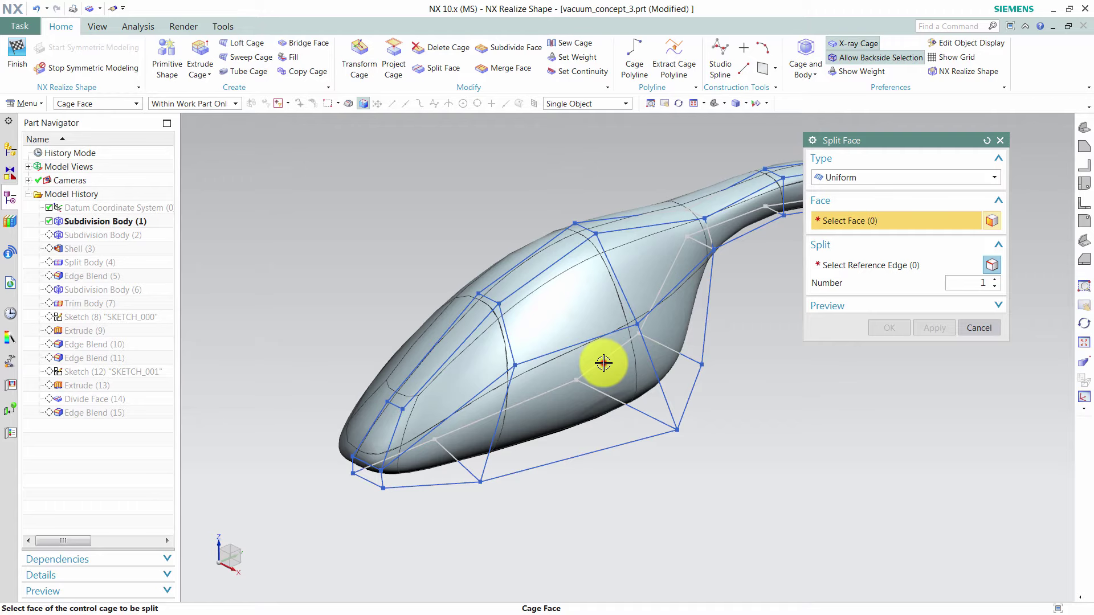
pyautogui.click(604, 363)
pyautogui.click(912, 265)
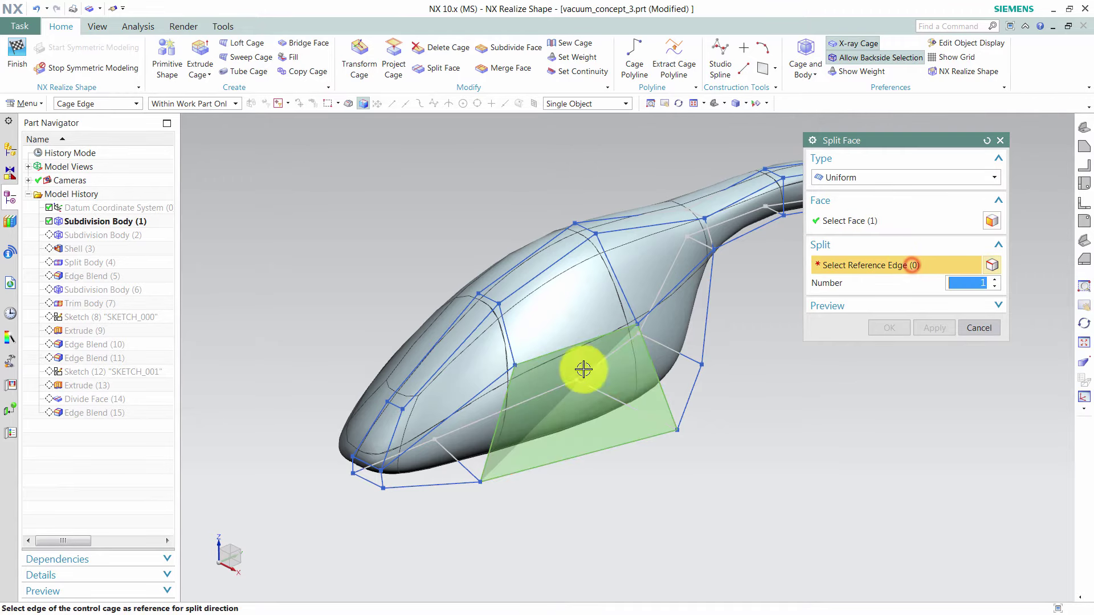
pyautogui.click(581, 347)
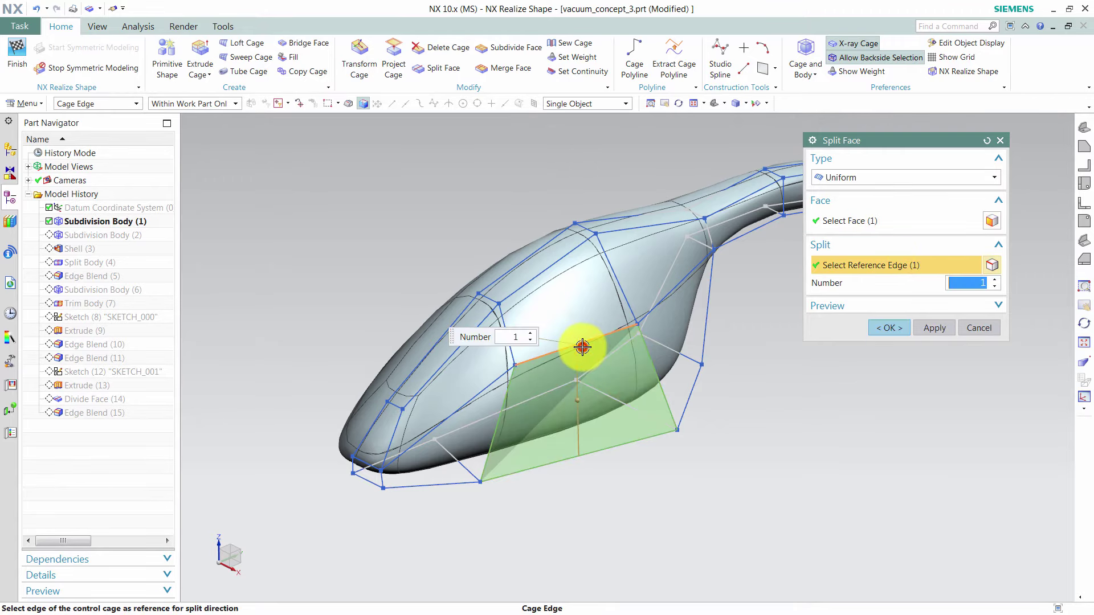
pyautogui.click(897, 330)
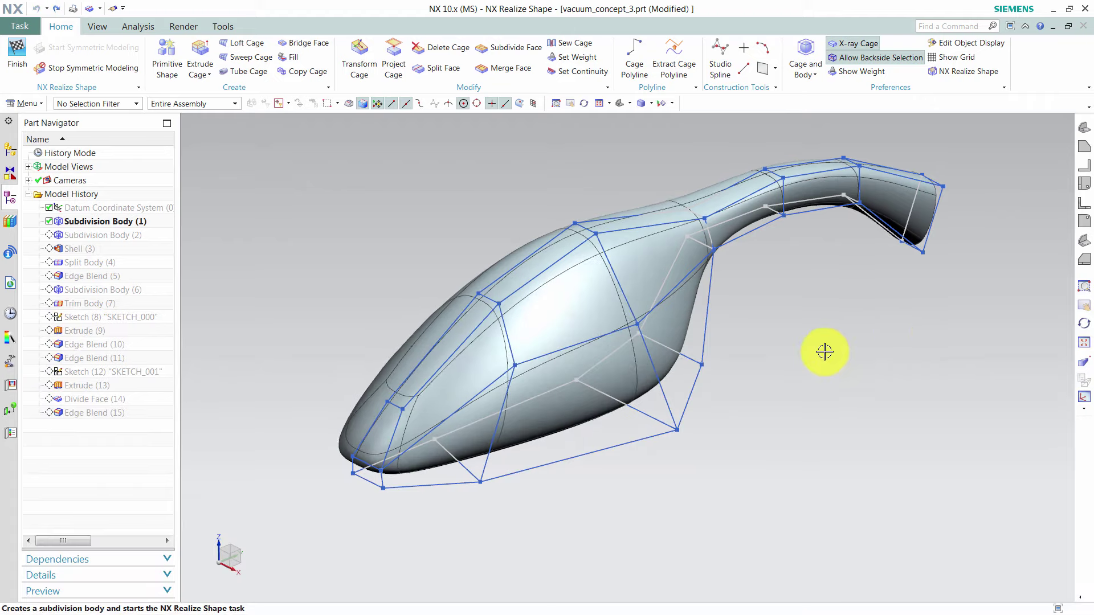
# Examine the subdivision cage in back, front, right and left views and in wireframe display styles, then restore the shaded display
pyautogui.moveTo(824, 351); pyautogui.dragTo(819, 420, button='middle')
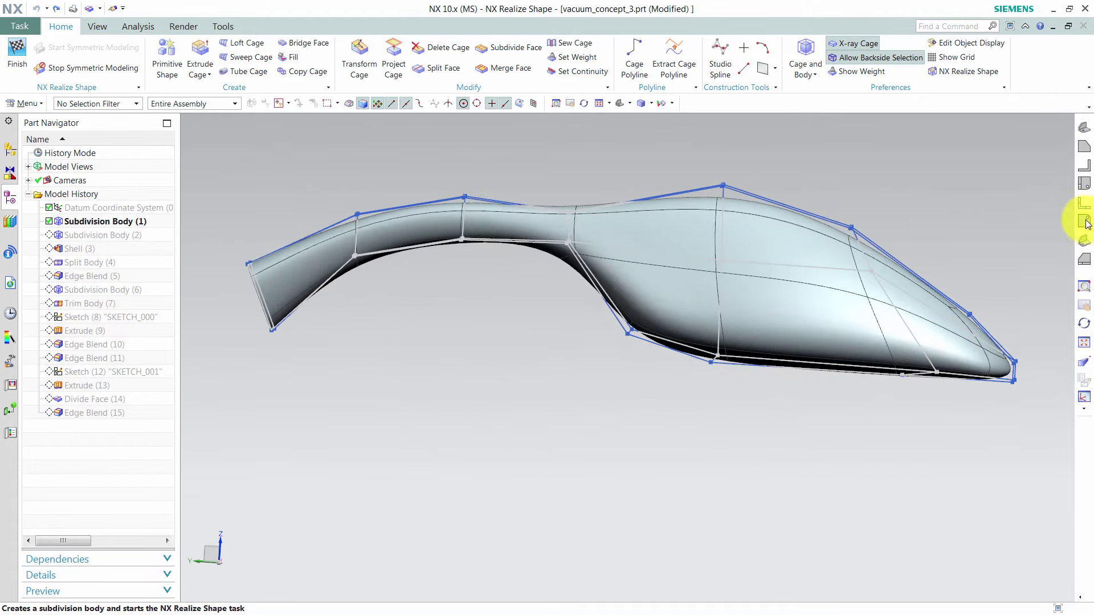
pyautogui.click(1084, 166)
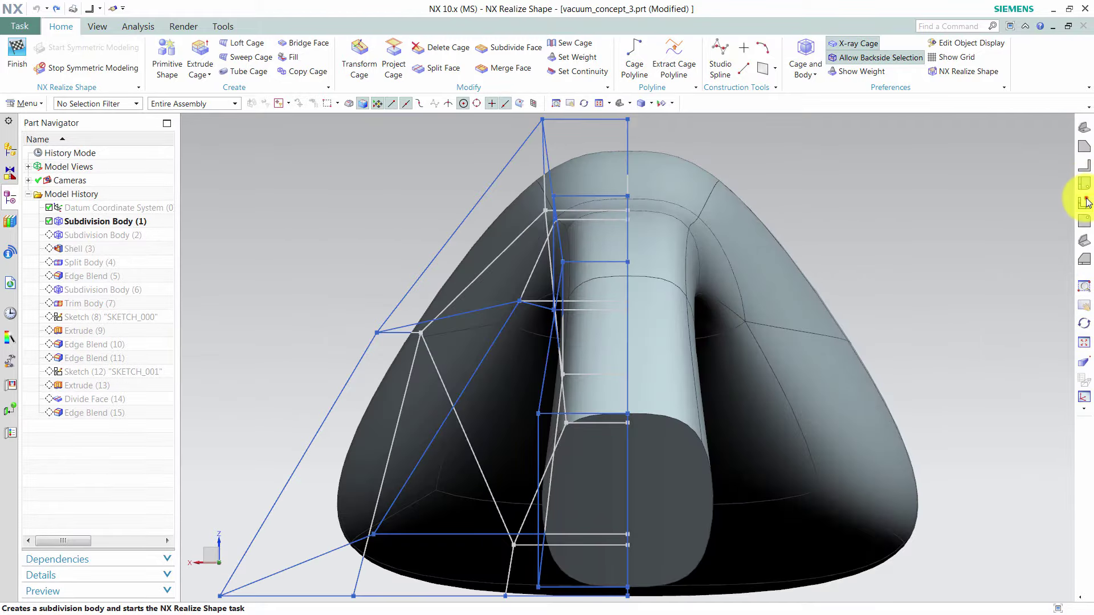
pyautogui.click(1085, 201)
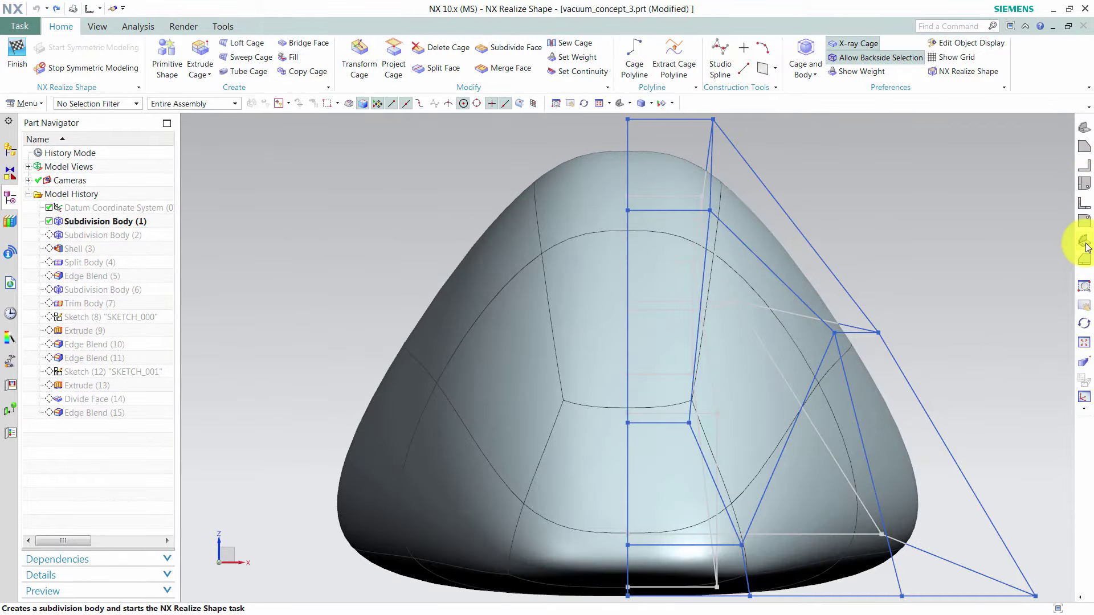
pyautogui.click(1086, 258)
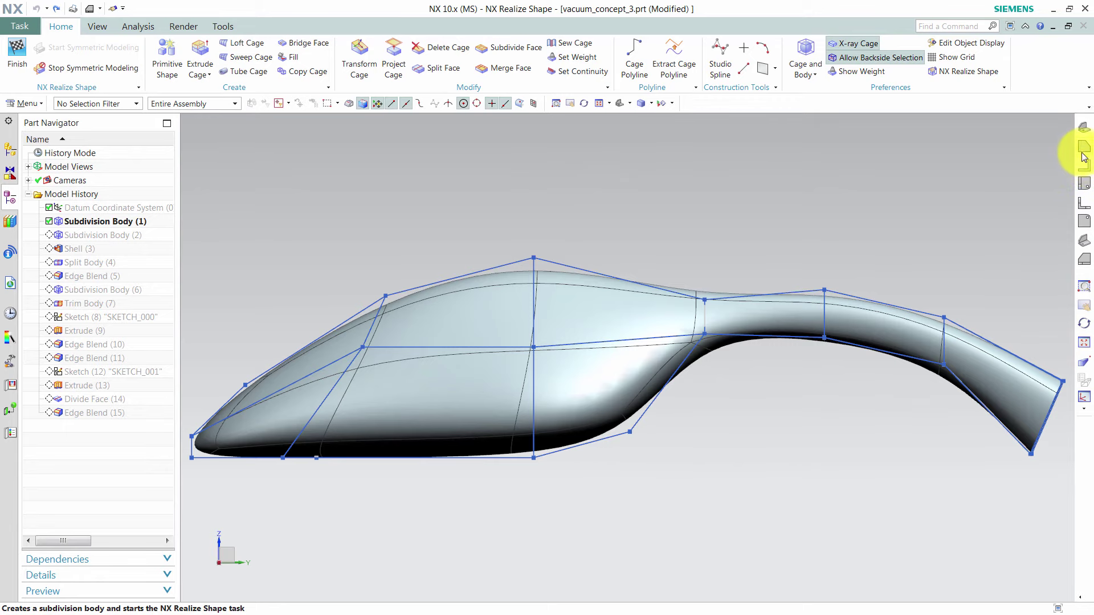
pyautogui.click(1084, 157)
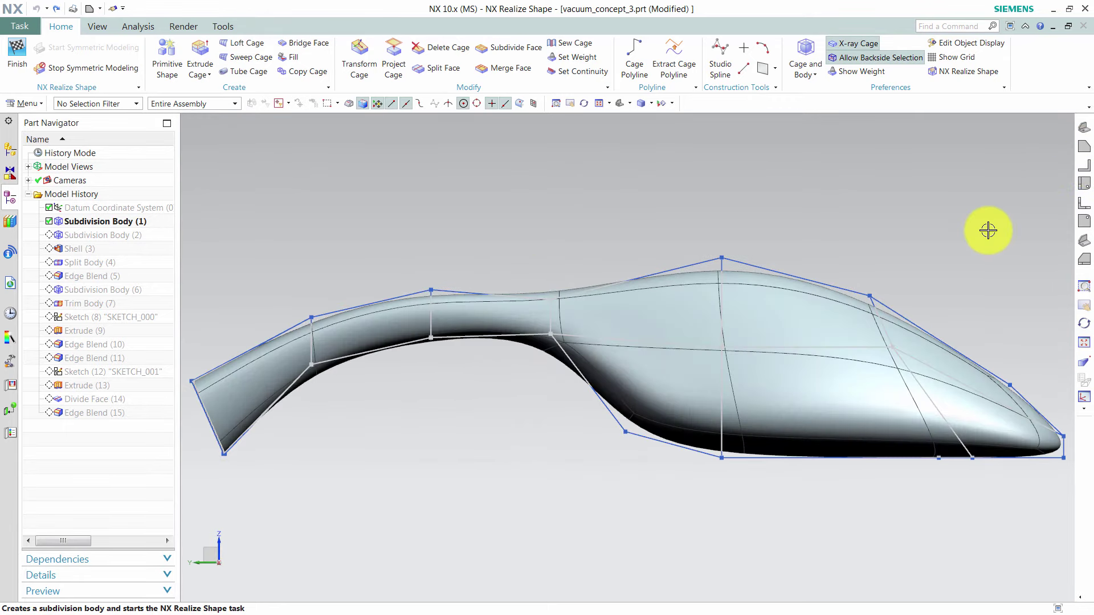
pyautogui.rightClick(987, 230)
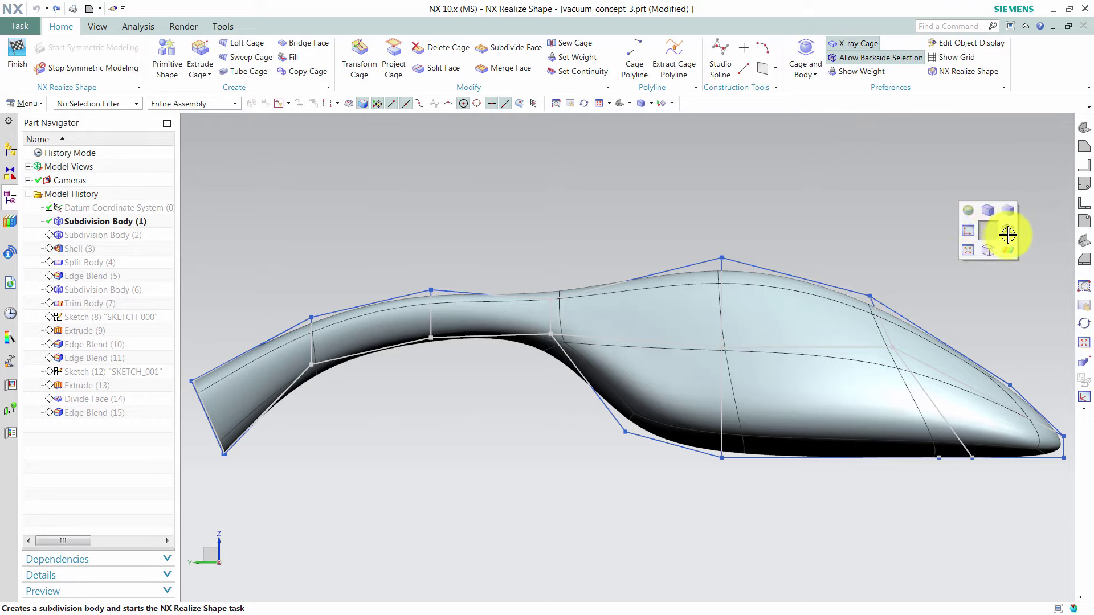
pyautogui.click(1008, 234)
pyautogui.rightClick(1008, 235)
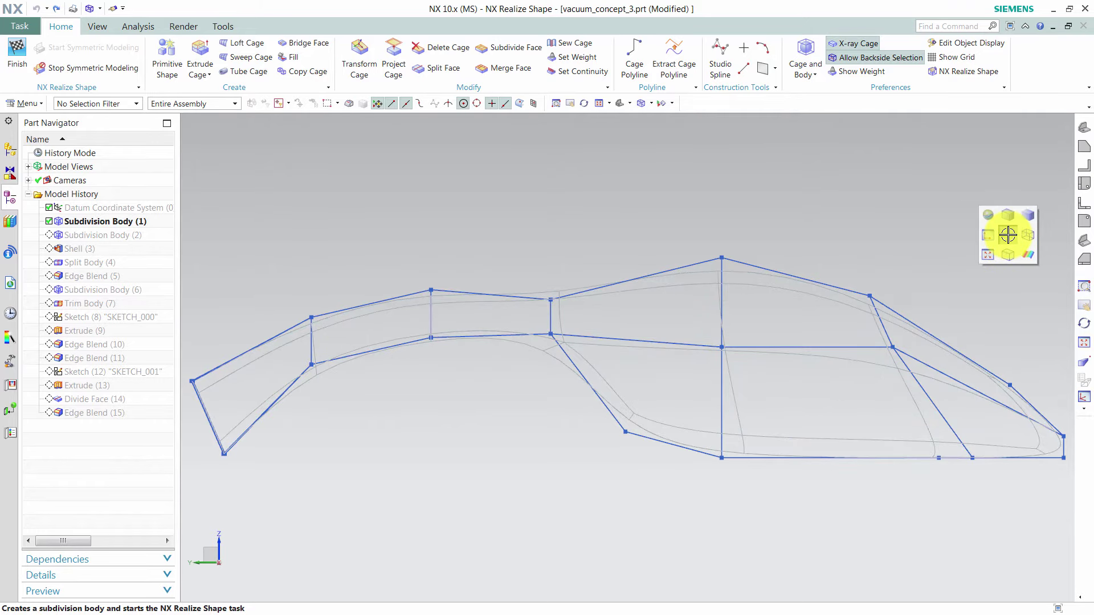
pyautogui.click(1007, 251)
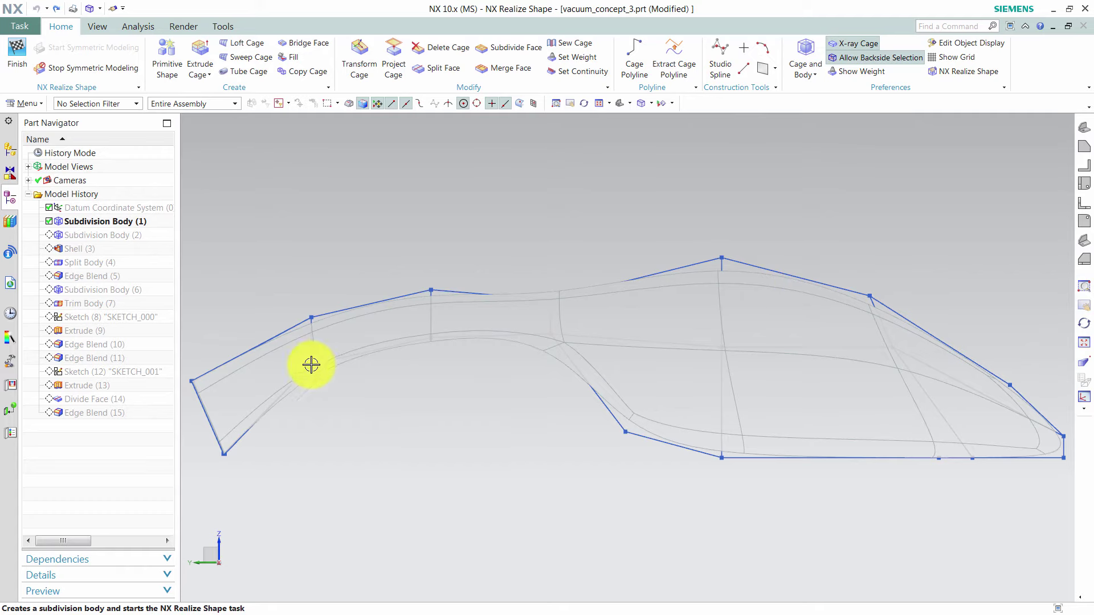
pyautogui.rightClick(952, 303)
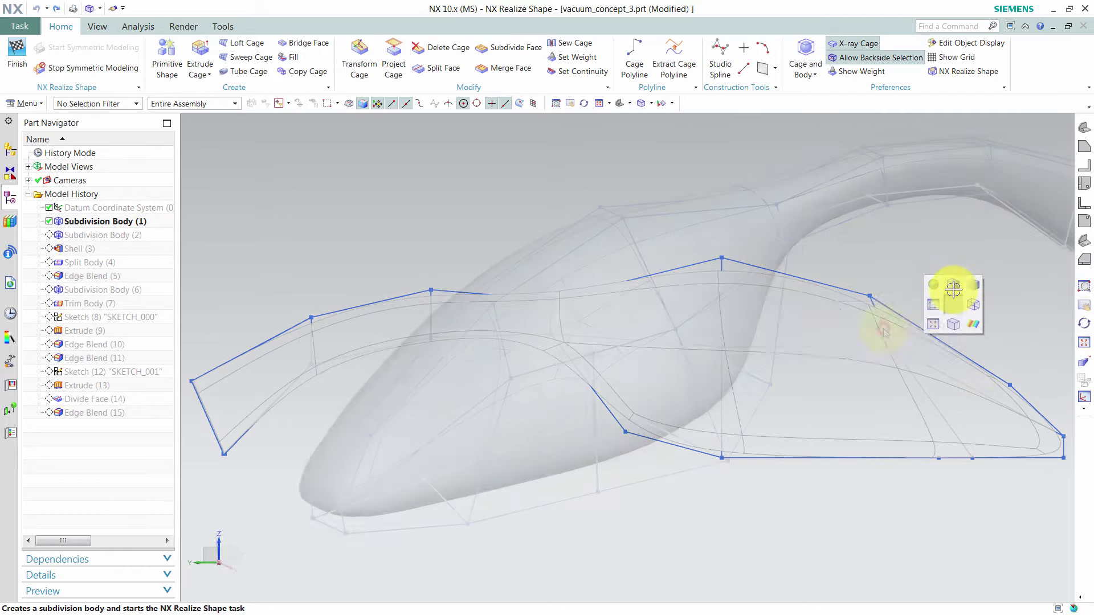
pyautogui.click(953, 288)
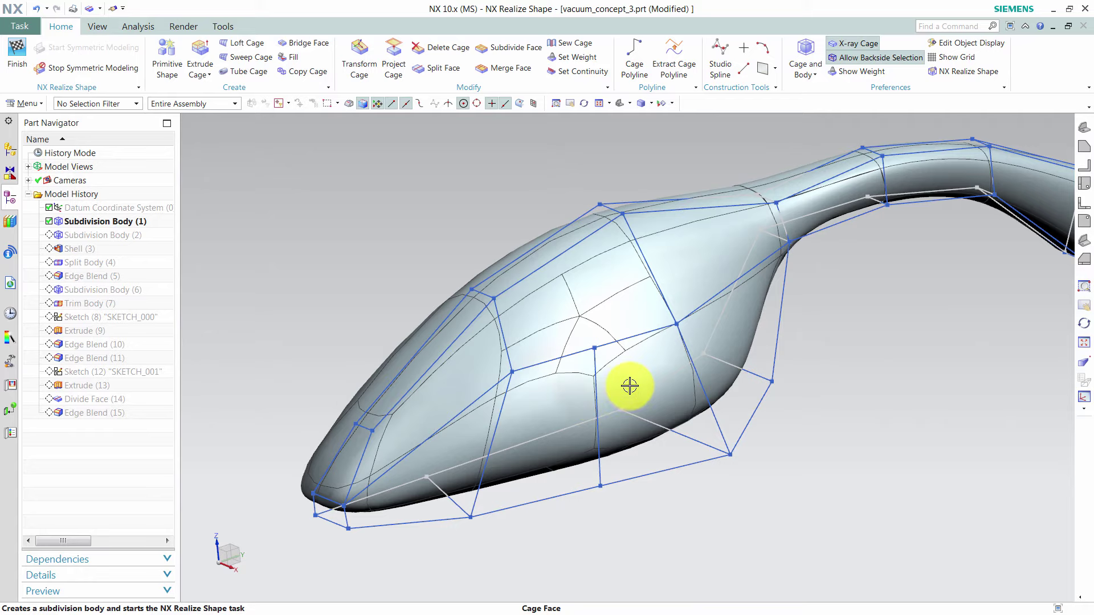
pyautogui.moveTo(610, 380); pyautogui.dragTo(604, 405, button='middle')
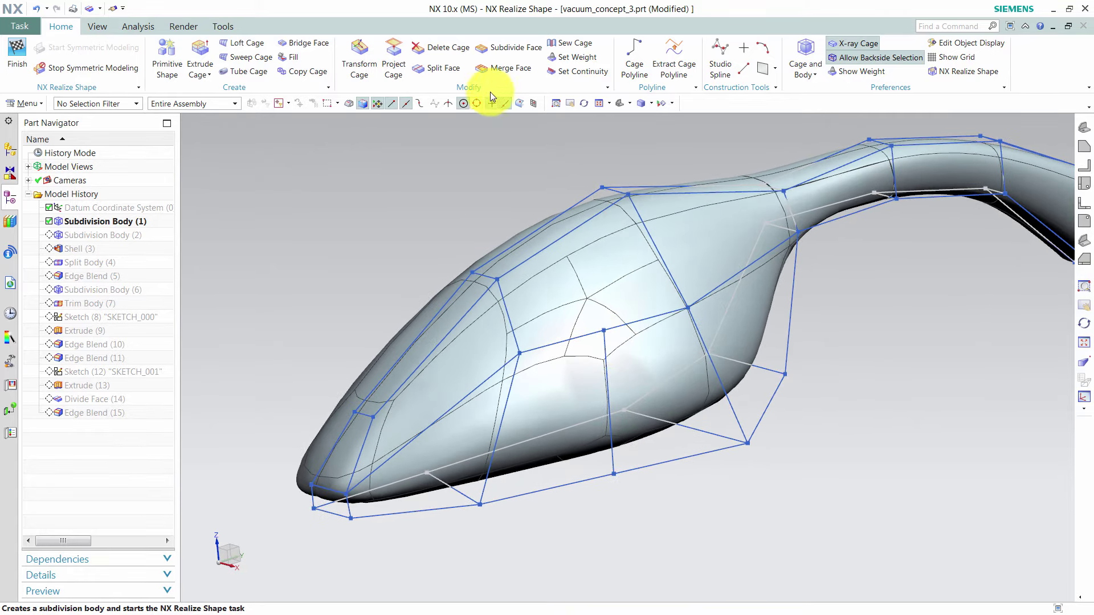
# Merge the two neighbouring lower side cage faces of the vacuum body back into one face
pyautogui.click(504, 68)
pyautogui.click(635, 339)
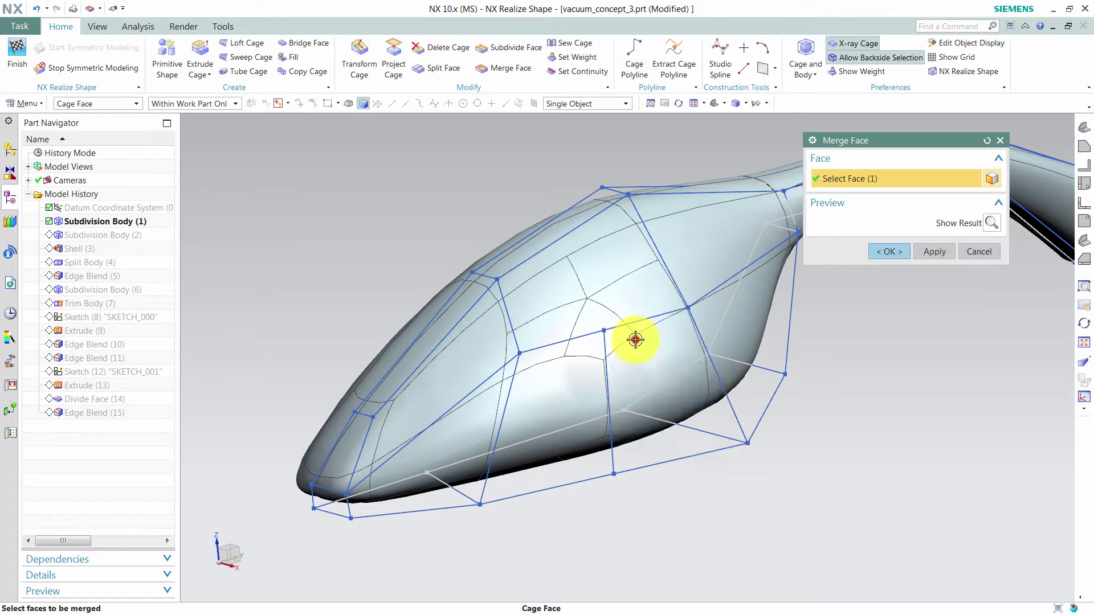
pyautogui.click(572, 367)
pyautogui.click(897, 252)
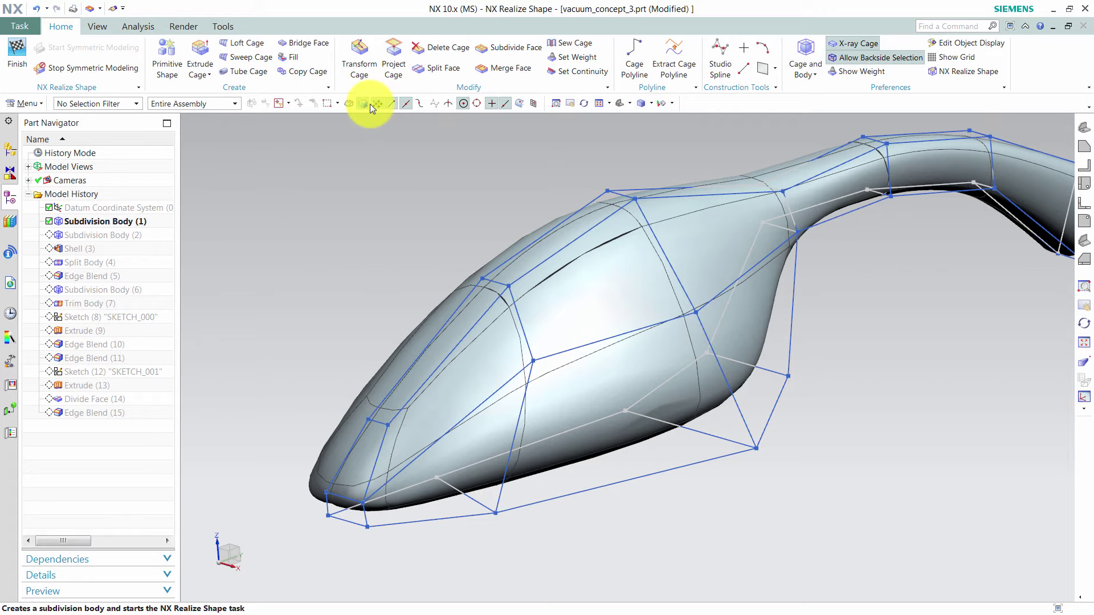
# Try a uniform 1-way split of four individually picked cage faces around the body's middle, using the lengthwise side edge as reference, and undo it
pyautogui.click(436, 68)
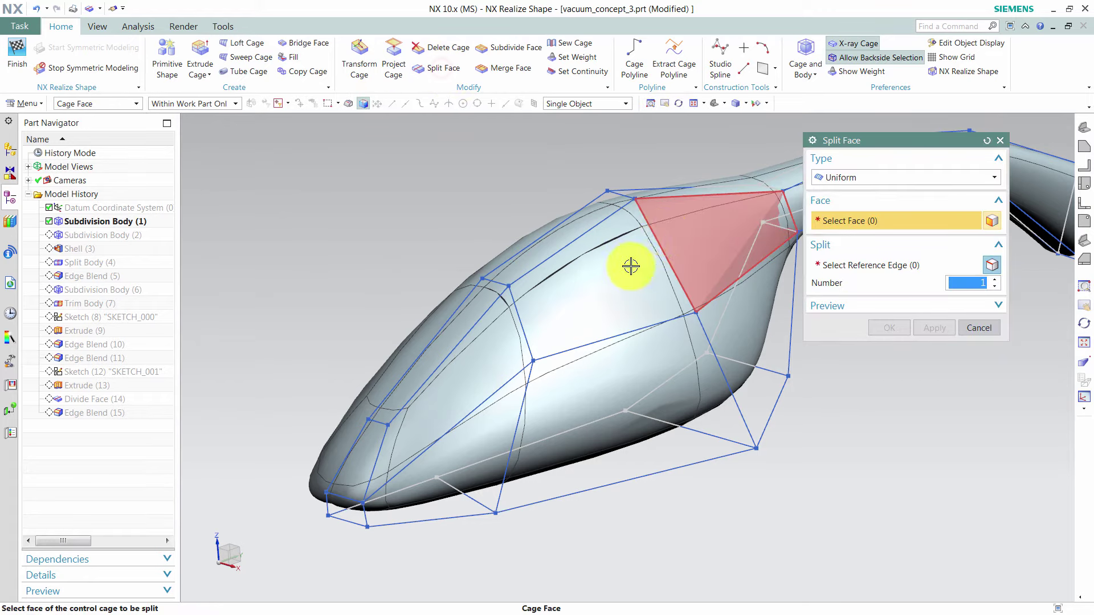
pyautogui.moveTo(627, 267); pyautogui.dragTo(589, 254, button='middle')
pyautogui.click(589, 254)
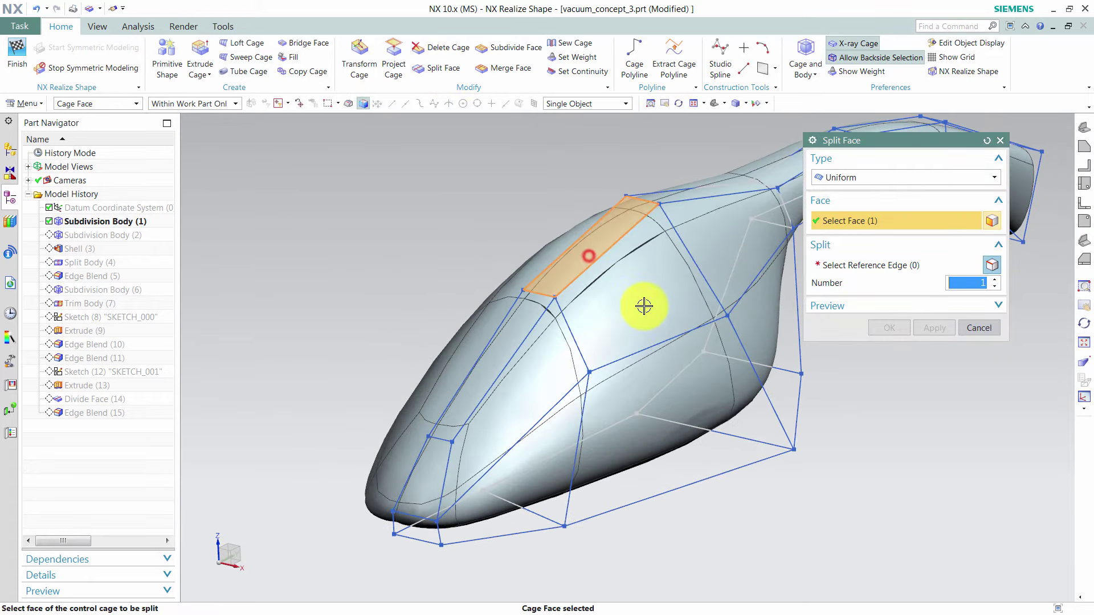
pyautogui.click(642, 306)
pyautogui.click(650, 372)
pyautogui.moveTo(650, 372); pyautogui.dragTo(587, 374, button='middle')
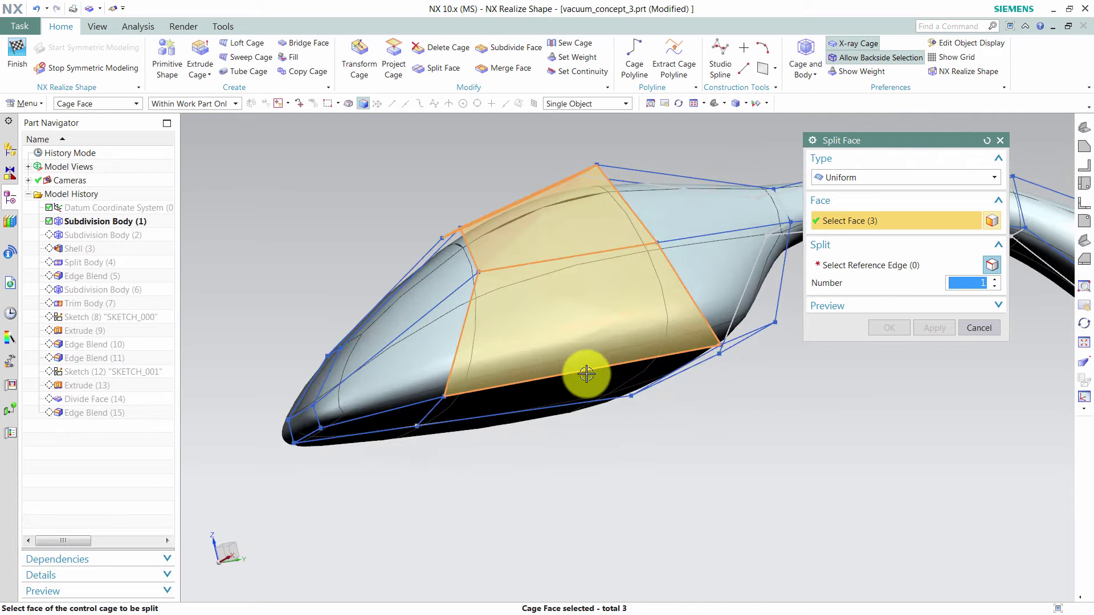
pyautogui.click(587, 374)
pyautogui.click(890, 268)
pyautogui.click(564, 260)
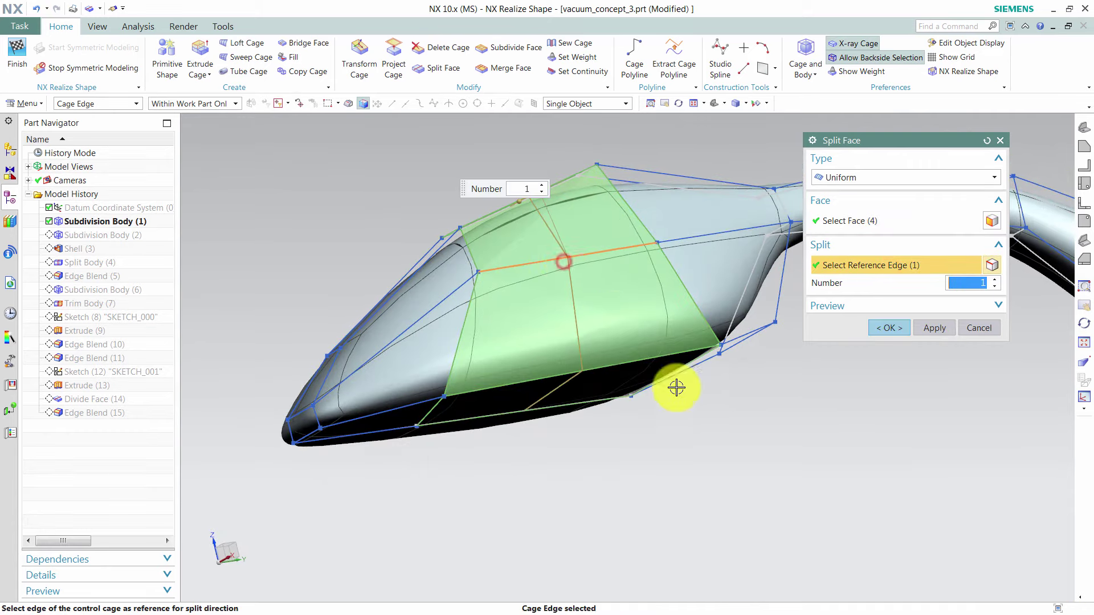
pyautogui.moveTo(677, 454); pyautogui.dragTo(701, 384, button='middle')
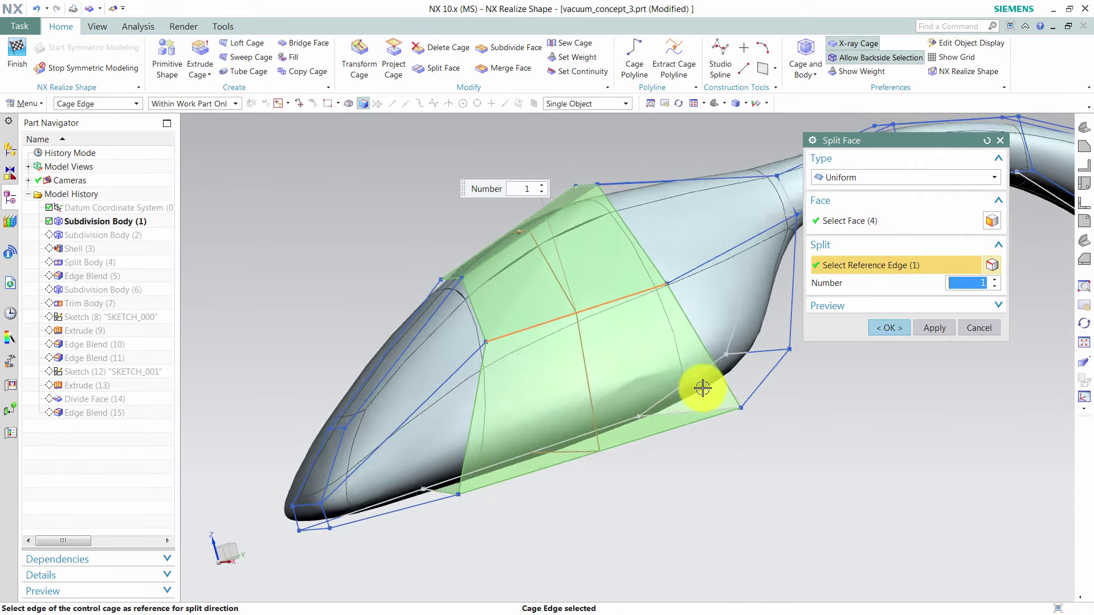
pyautogui.click(886, 328)
pyautogui.moveTo(610, 381); pyautogui.dragTo(781, 424, button='middle')
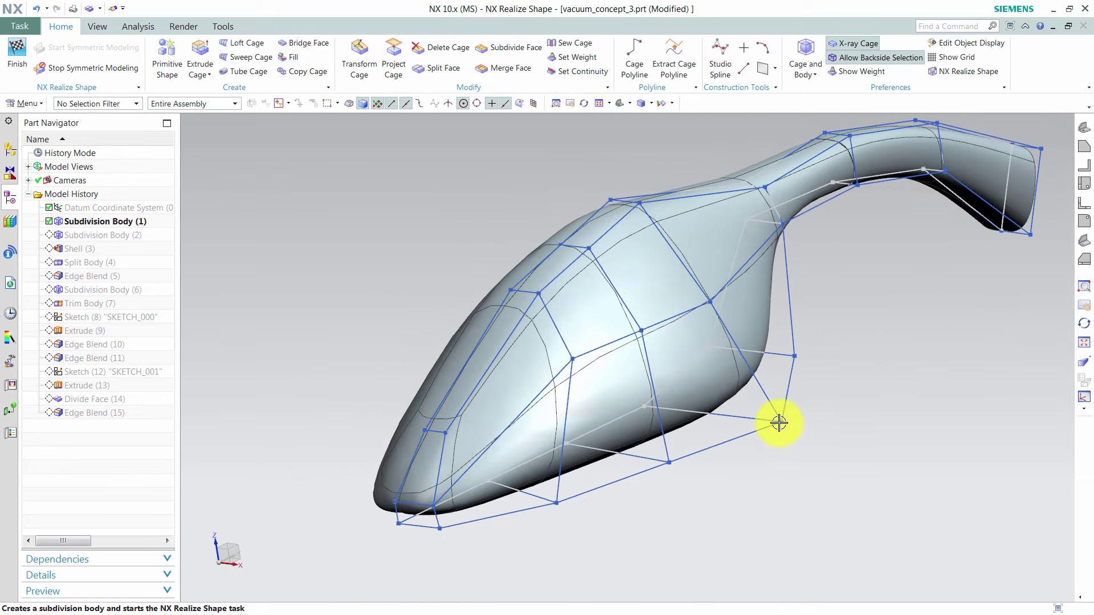
pyautogui.hotkey('ctrl', 'z')
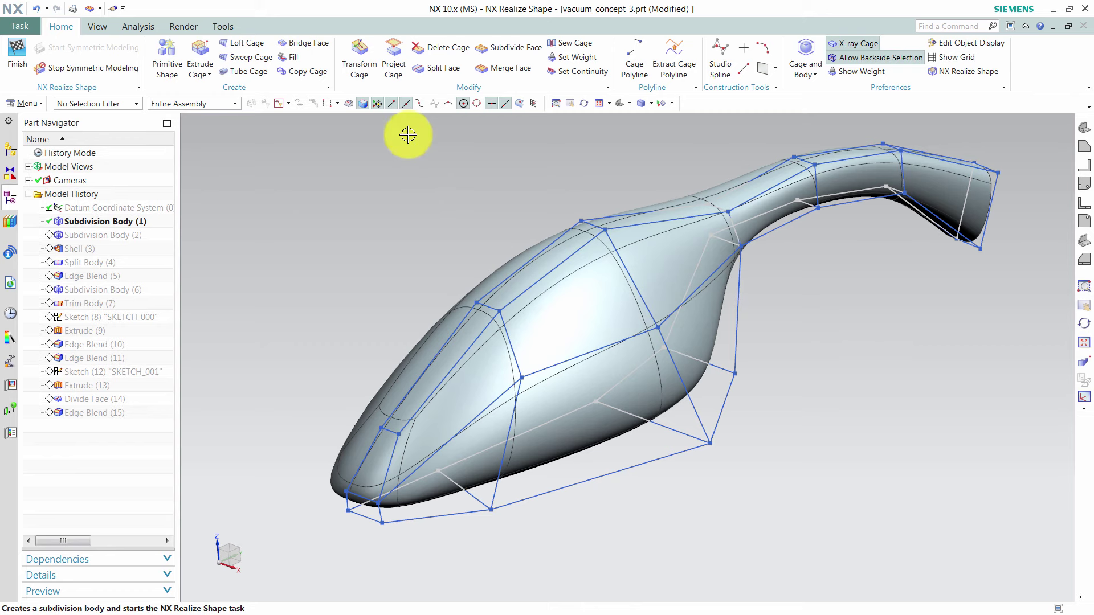
# Start a Uniform face split on the cage with the face selection rule set to Face Loop
pyautogui.click(435, 68)
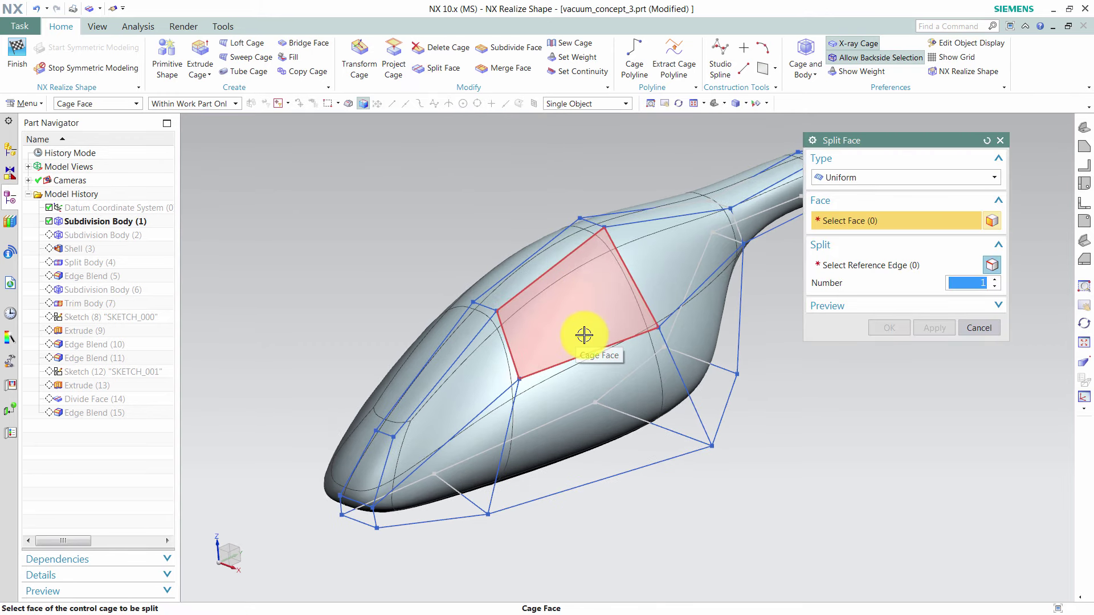
pyautogui.click(569, 105)
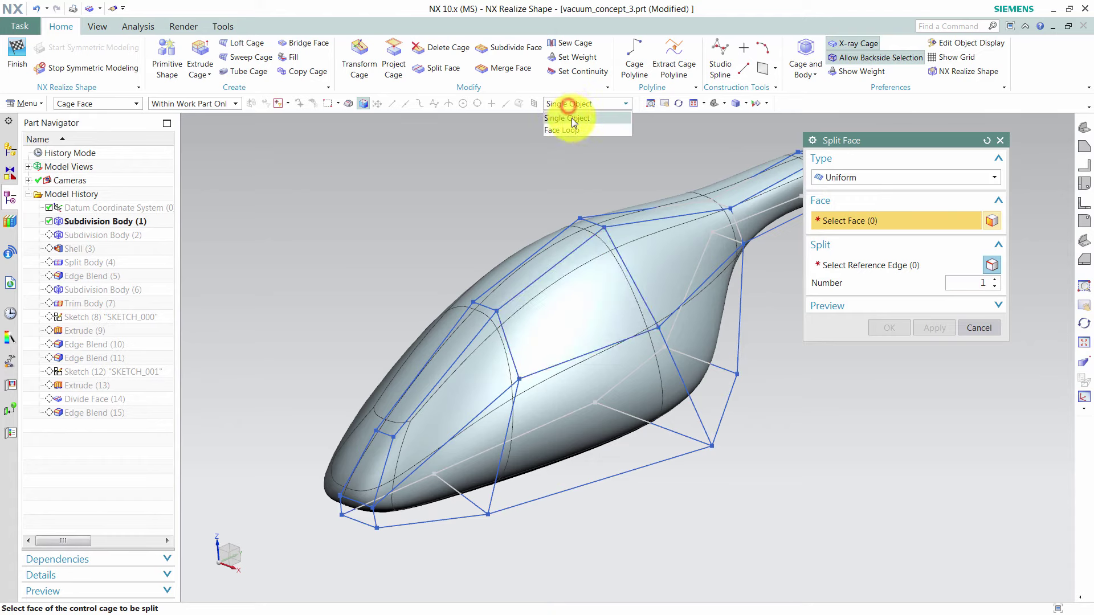
pyautogui.click(570, 130)
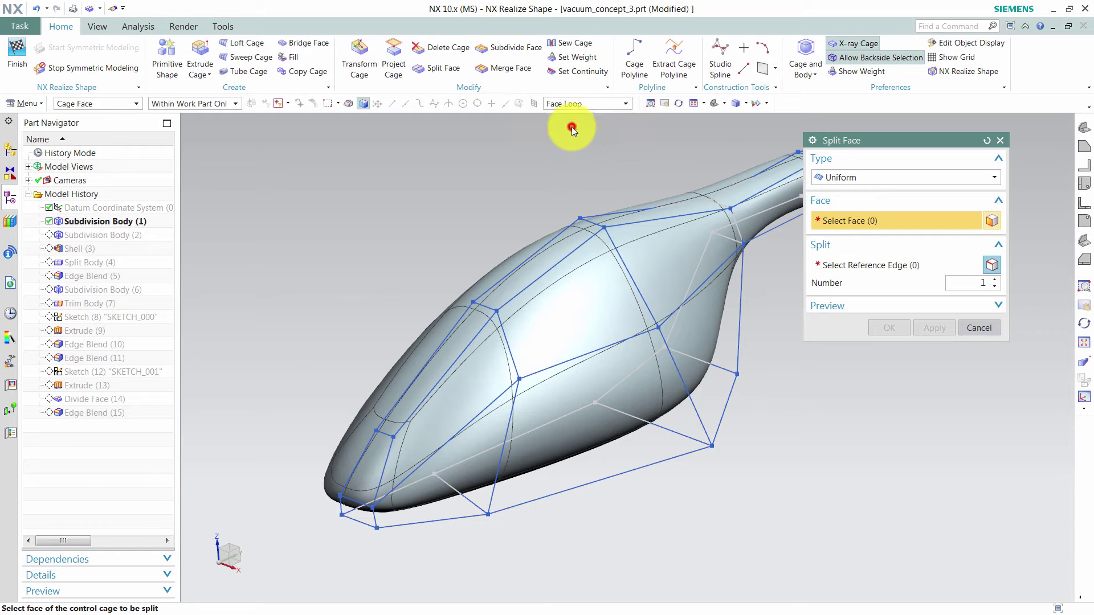
pyautogui.click(550, 276)
pyautogui.click(849, 260)
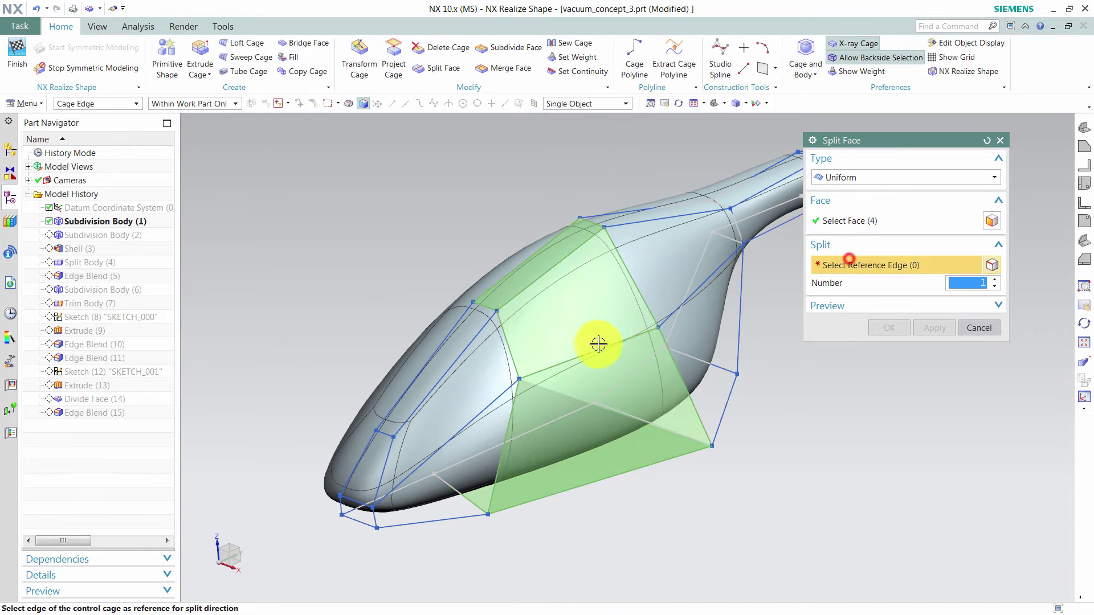
pyautogui.click(596, 344)
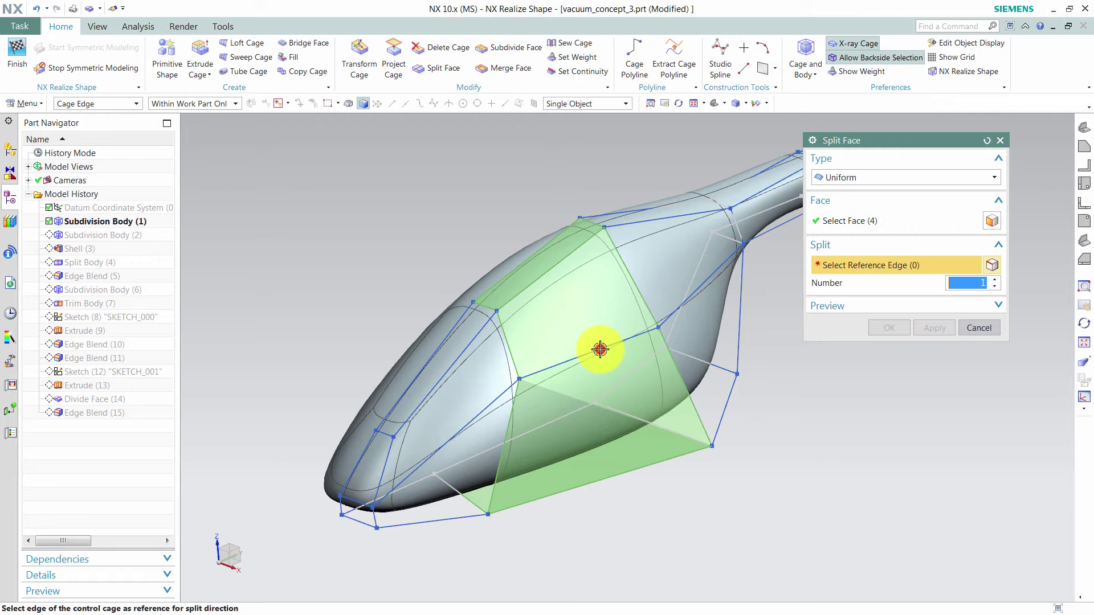
pyautogui.click(870, 219)
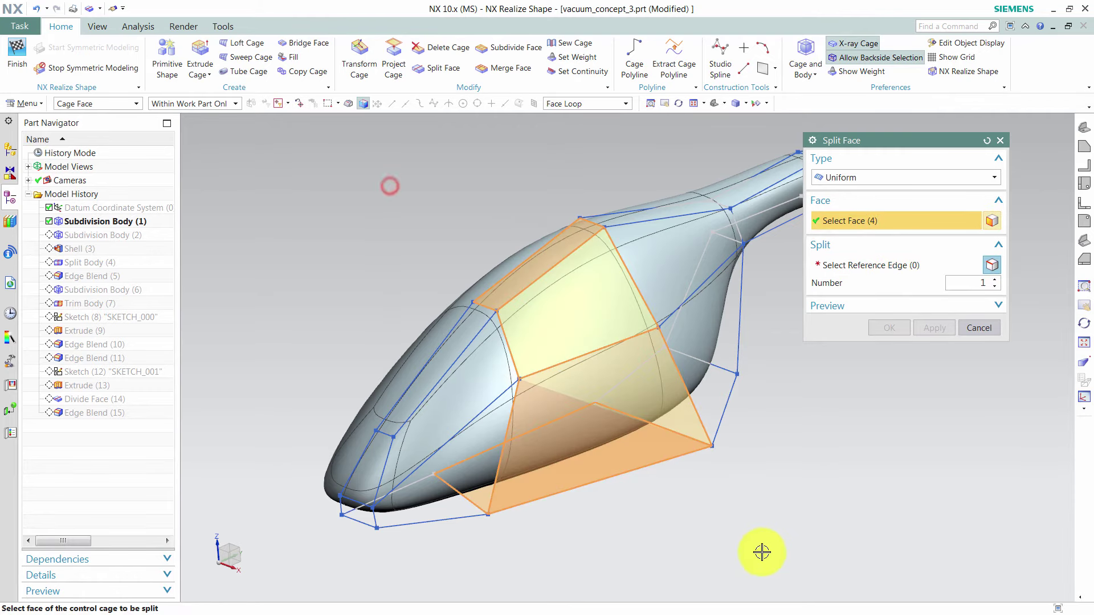
pyautogui.press('Escape')
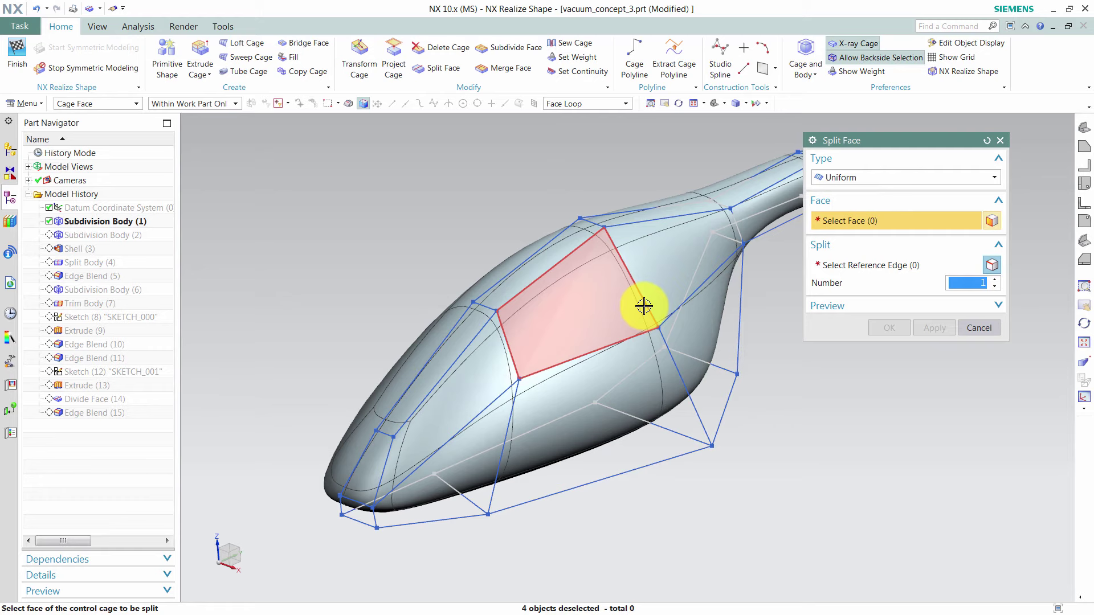
pyautogui.click(644, 306)
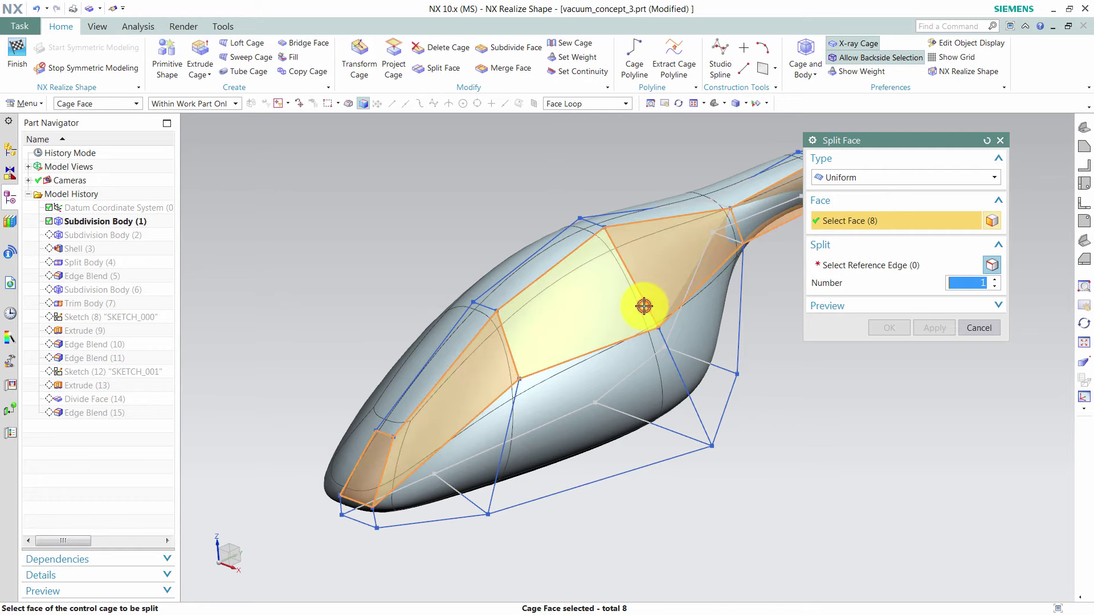
pyautogui.scroll(-2, 636, 302)
pyautogui.press('Escape')
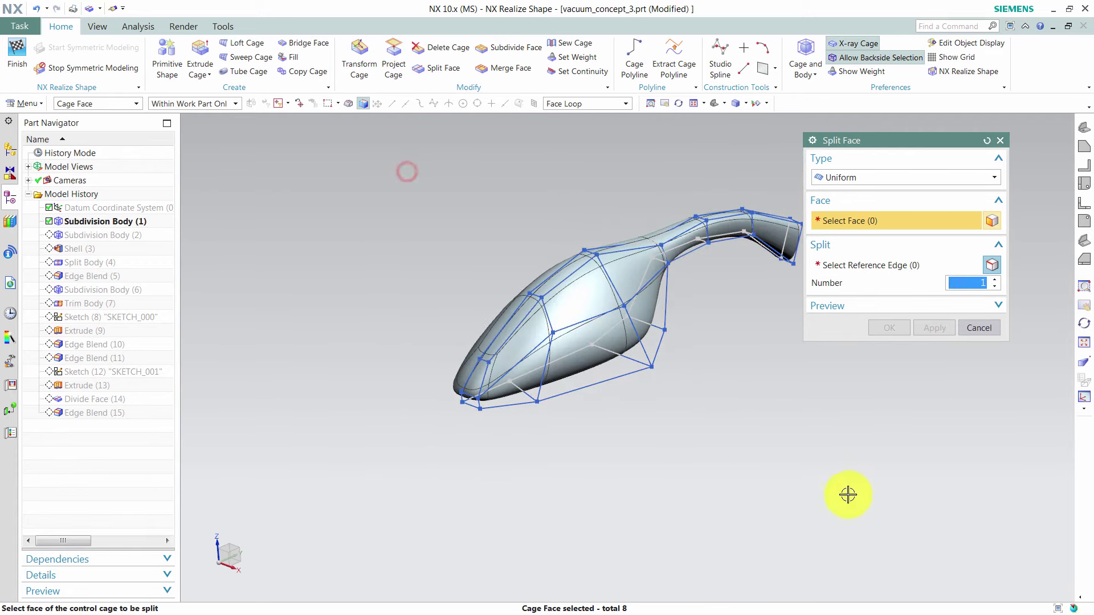
# Split the crosswise loop of four cage faces around the body's middle uniformly with 1 split, using the lengthwise side edge as reference
pyautogui.click(579, 317)
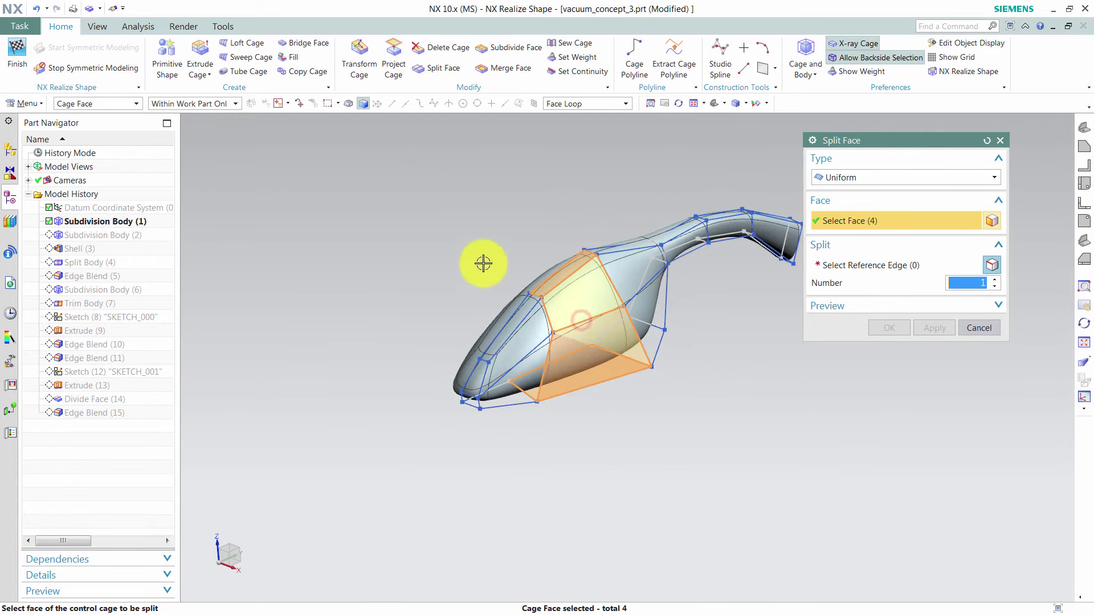
pyautogui.scroll(5, 617, 323)
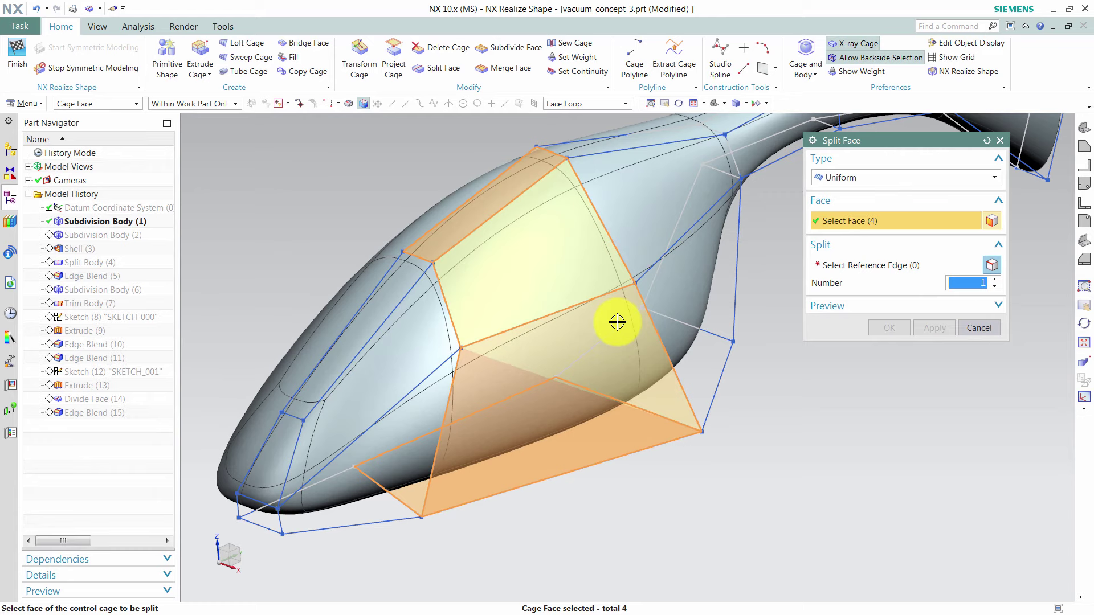
pyautogui.click(872, 266)
pyautogui.click(550, 314)
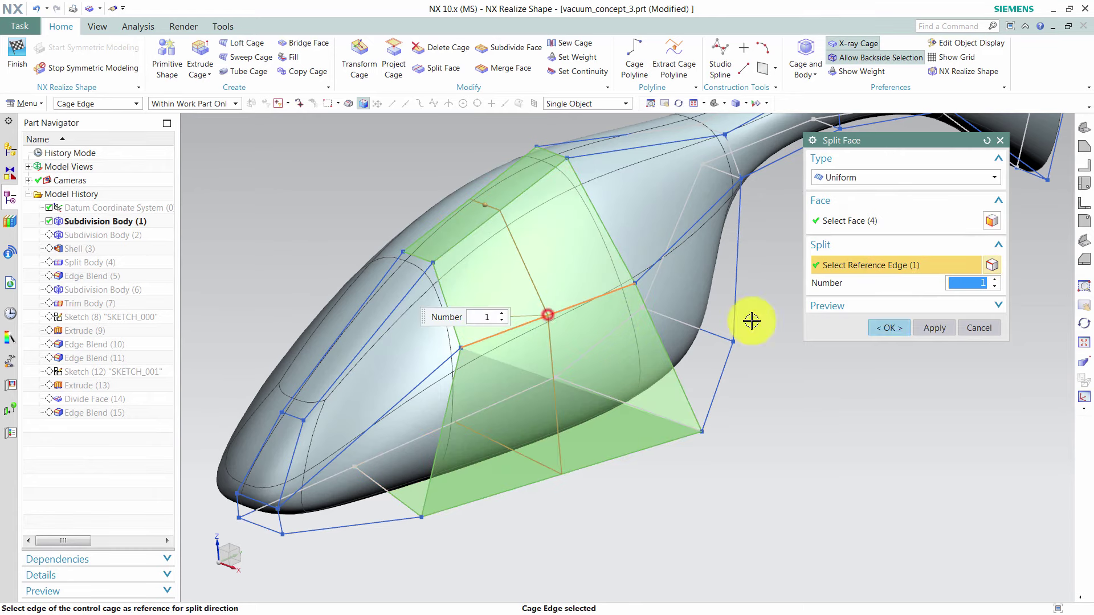
pyautogui.click(900, 325)
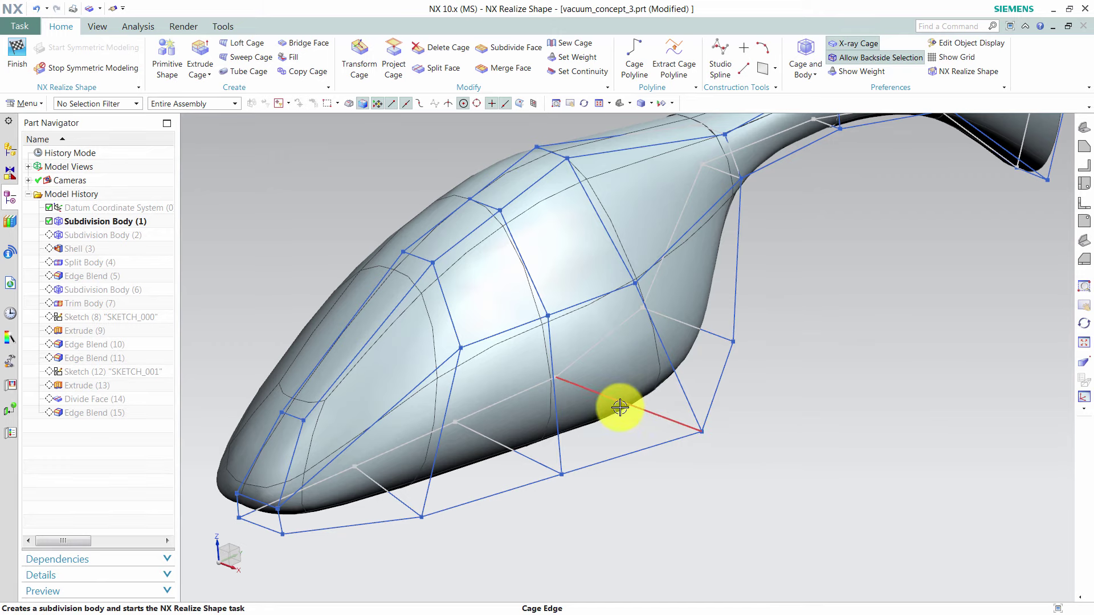
pyautogui.moveTo(623, 407); pyautogui.dragTo(640, 405, button='middle')
pyautogui.click(880, 324)
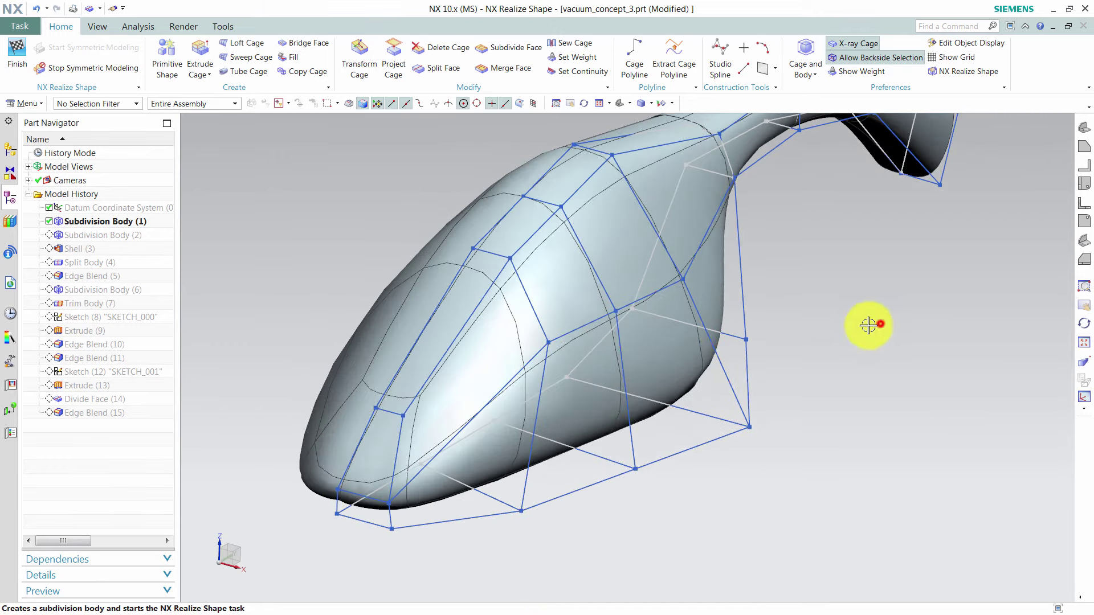